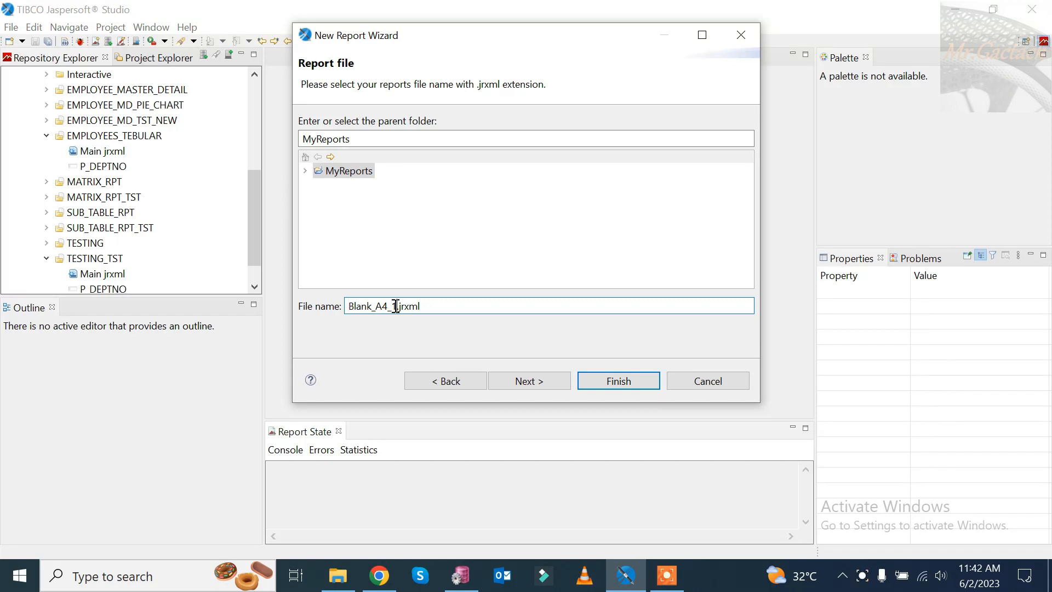
Name the report file TEST_EMP and set its data source to the Local JasperReport JDBC connection with the query "select * from emp"
{"action": "type", "text": "TEST_EMP"}
{"action": "left_click", "coordinate": [536, 384]}
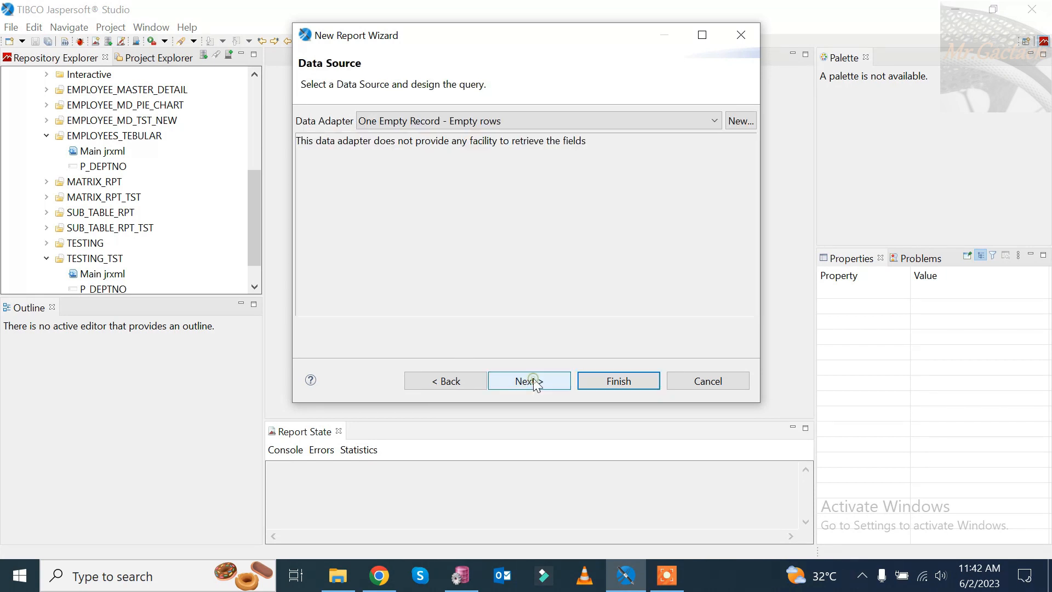
{"action": "left_click", "coordinate": [494, 124]}
{"action": "left_click", "coordinate": [454, 155]}
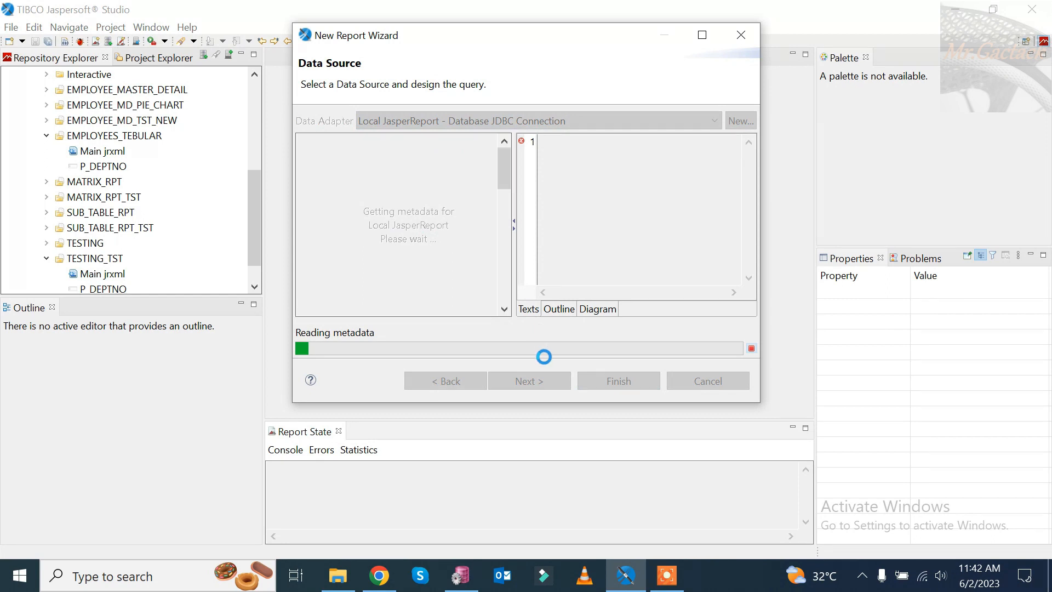
{"action": "left_click", "coordinate": [597, 250]}
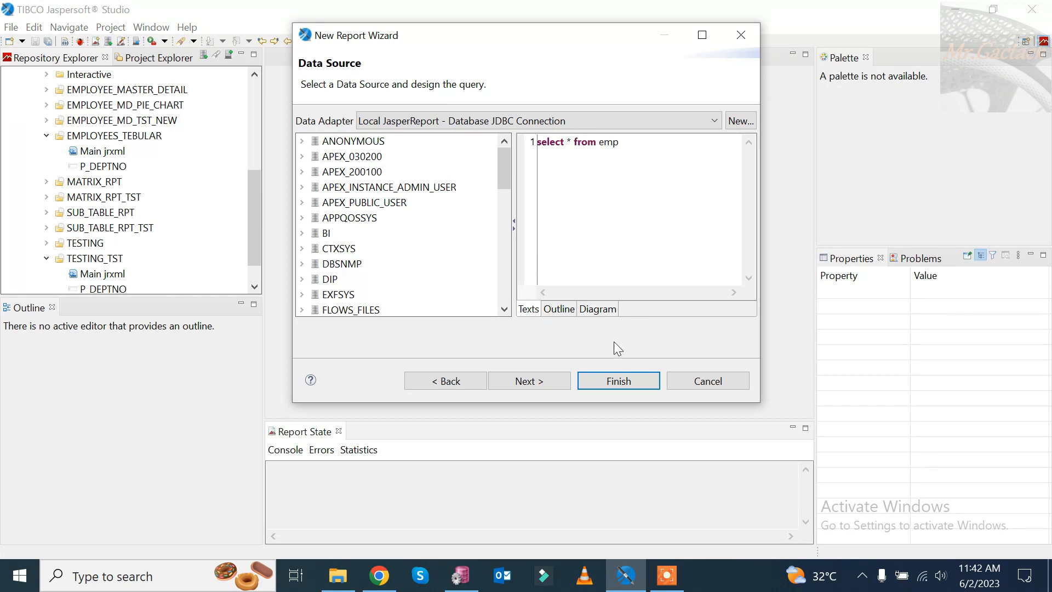
{"action": "left_click", "coordinate": [544, 380]}
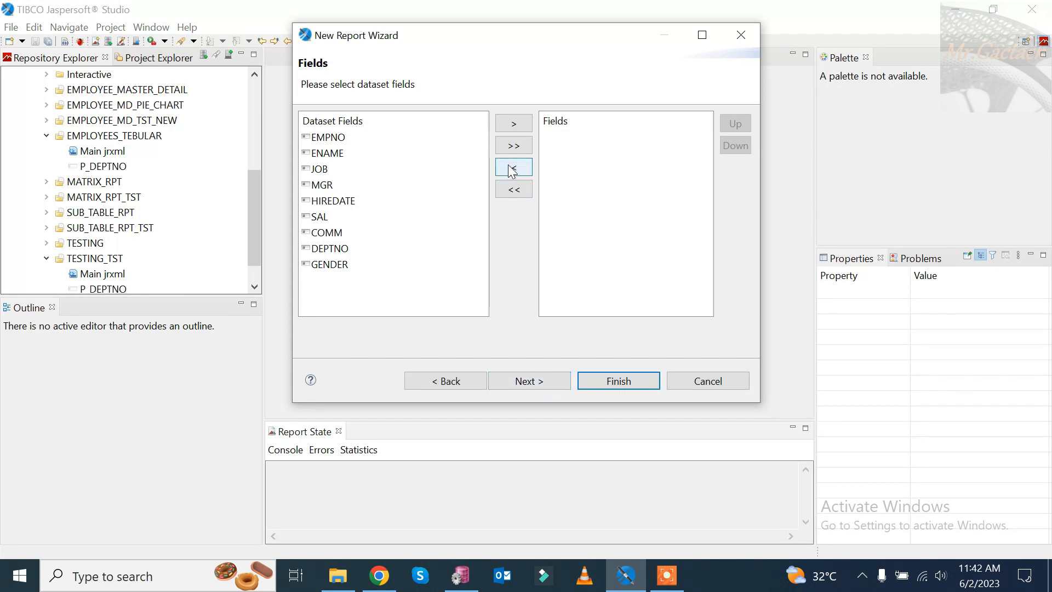
Include all dataset fields, leave grouping empty, and generate the report
{"action": "left_click", "coordinate": [513, 145]}
{"action": "left_click", "coordinate": [531, 381]}
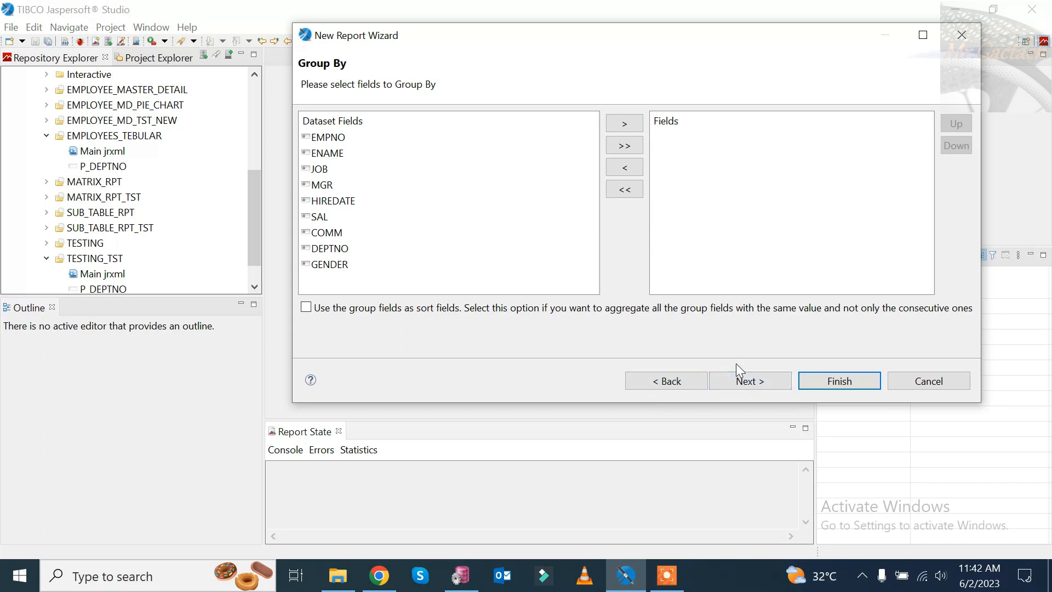
{"action": "left_click", "coordinate": [744, 380]}
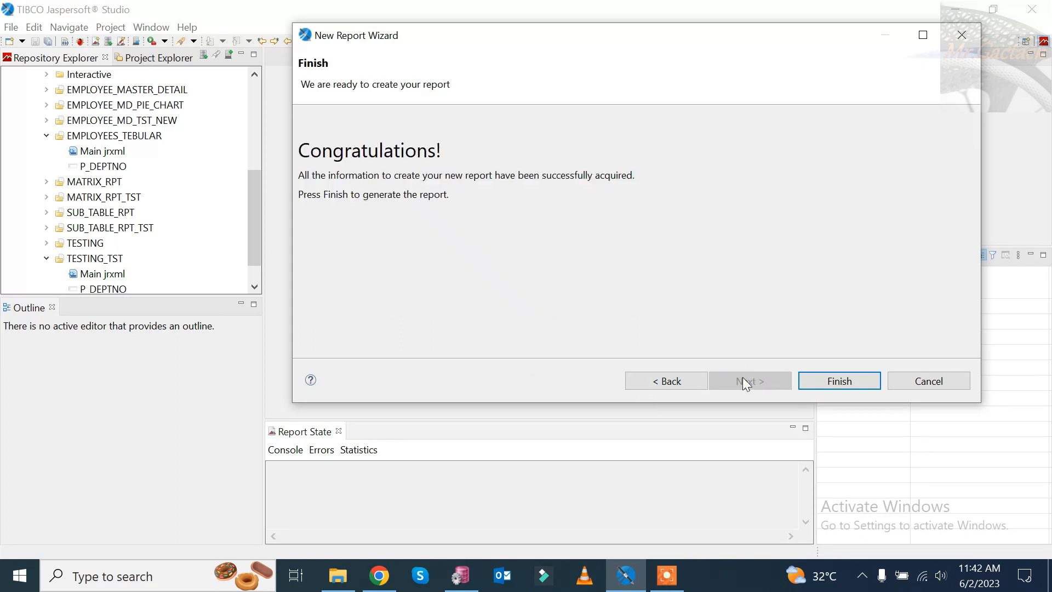
{"action": "left_click", "coordinate": [805, 378]}
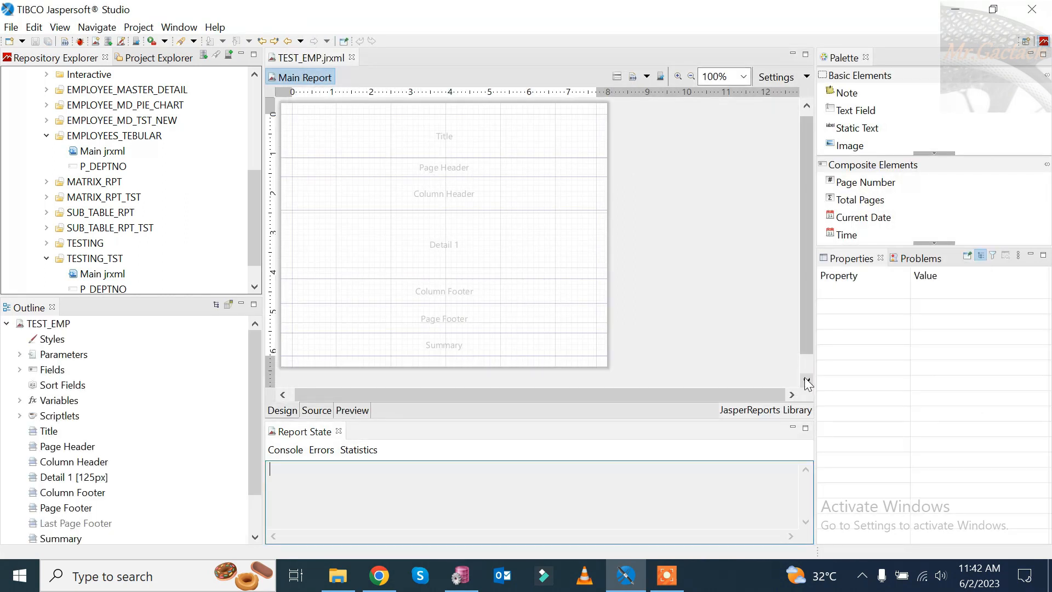
Place the EMPNO, ENAME, JOB, HIREDATE, SAL and DEPTNO fields together in the Detail 1 band
{"action": "left_click", "coordinate": [21, 370]}
{"action": "left_click", "coordinate": [56, 387]}
{"action": "left_click", "coordinate": [62, 401], "text": "ctrl"}
{"action": "left_click", "coordinate": [61, 416], "text": "ctrl"}
{"action": "left_click", "coordinate": [70, 447], "text": "ctrl"}
{"action": "left_click", "coordinate": [62, 463], "text": "ctrl"}
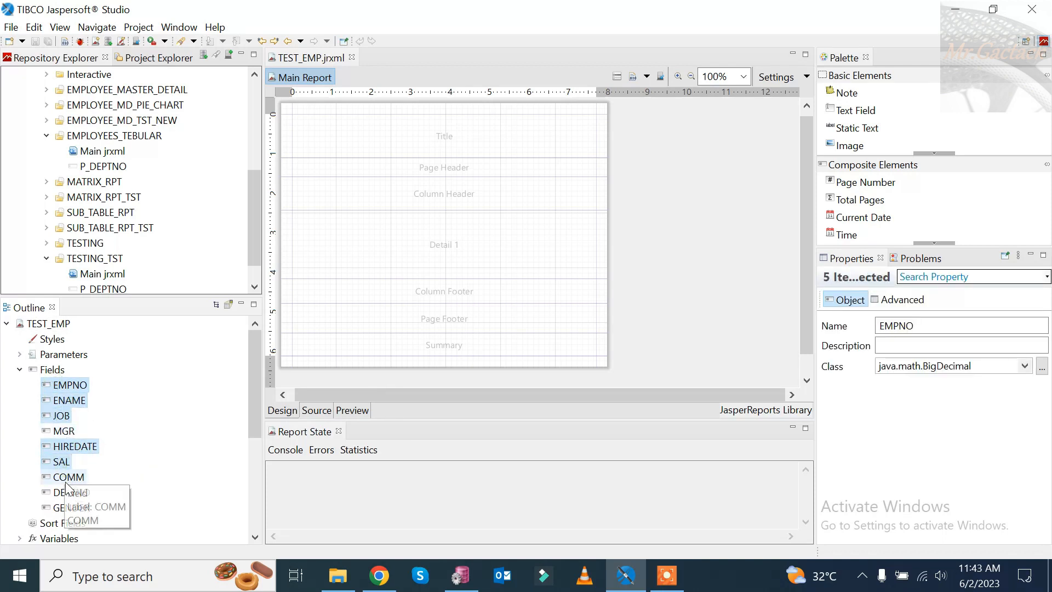
{"action": "left_click", "coordinate": [63, 492], "text": "ctrl"}
{"action": "left_click_drag", "start_coordinate": [63, 419], "coordinate": [344, 241]}
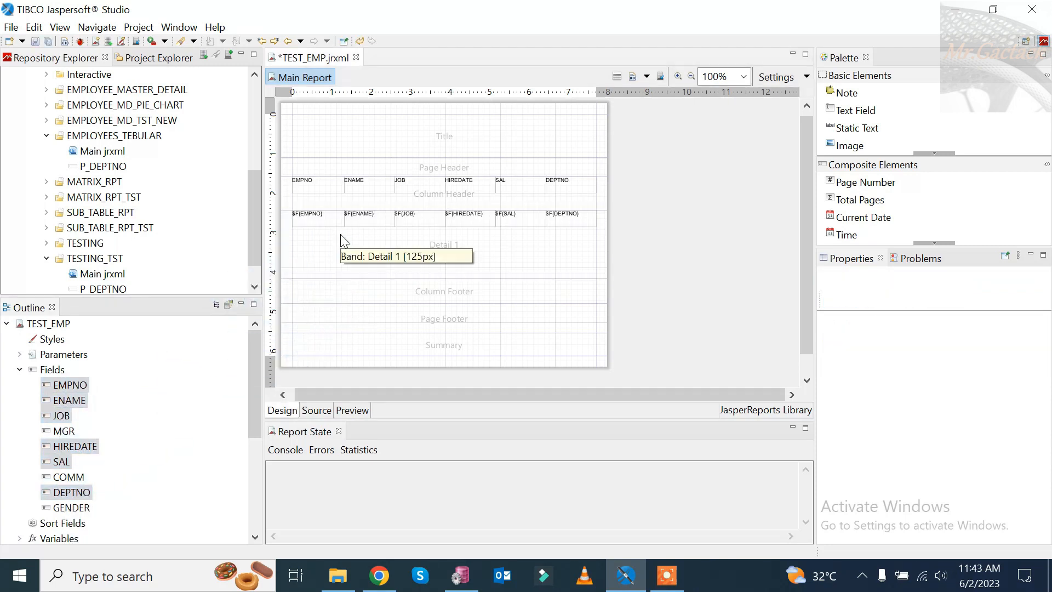
Delete the Column Footer band from the report layout
{"action": "right_click", "coordinate": [501, 289]}
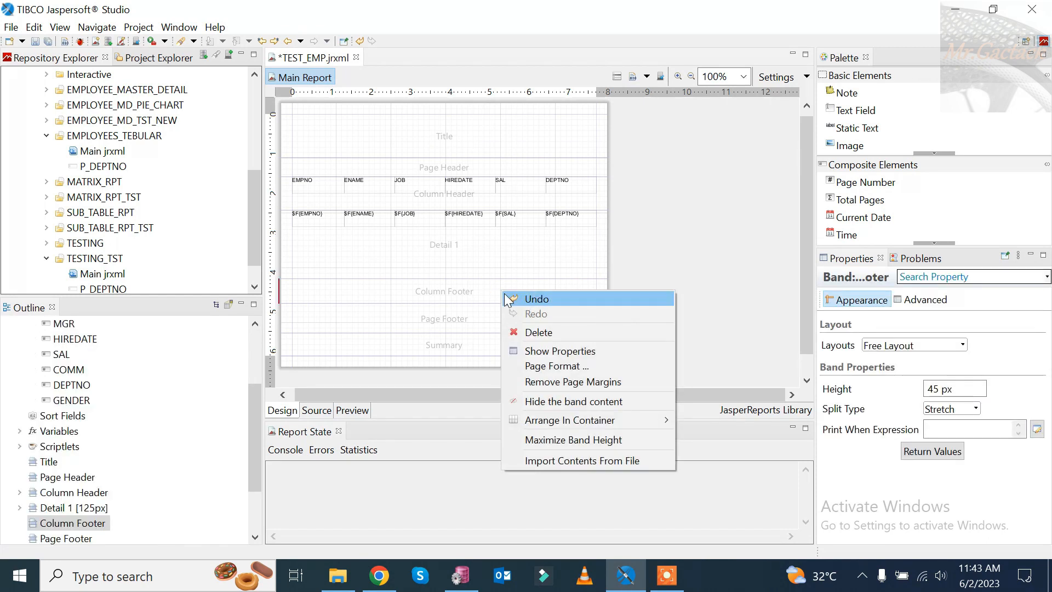
{"action": "left_click", "coordinate": [541, 330]}
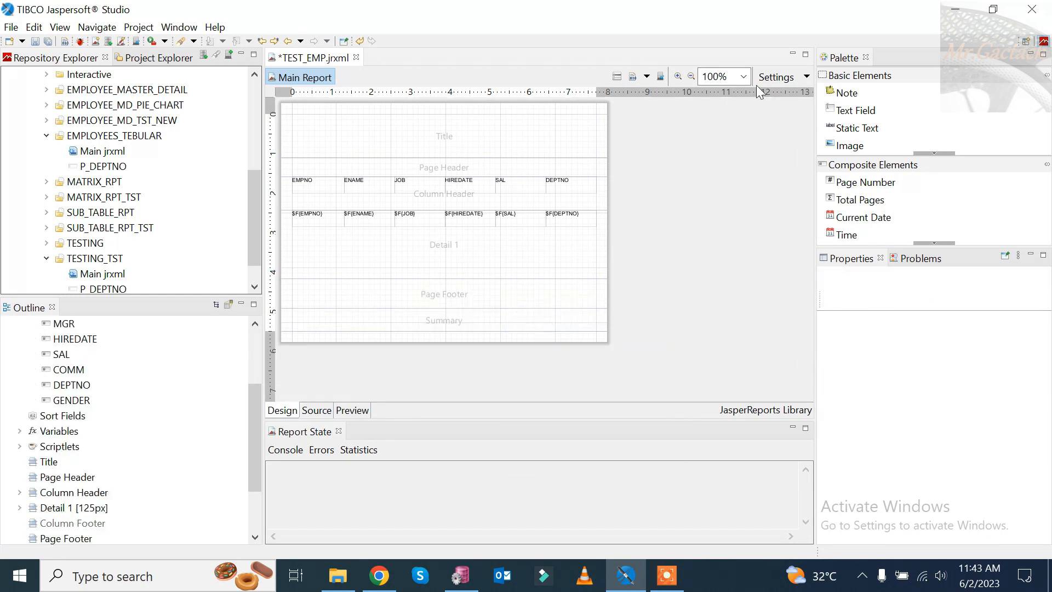
Center the text of the six Detail band fields horizontally and reduce their height to about one text line
{"action": "left_click", "coordinate": [743, 76]}
{"action": "left_click", "coordinate": [716, 126]}
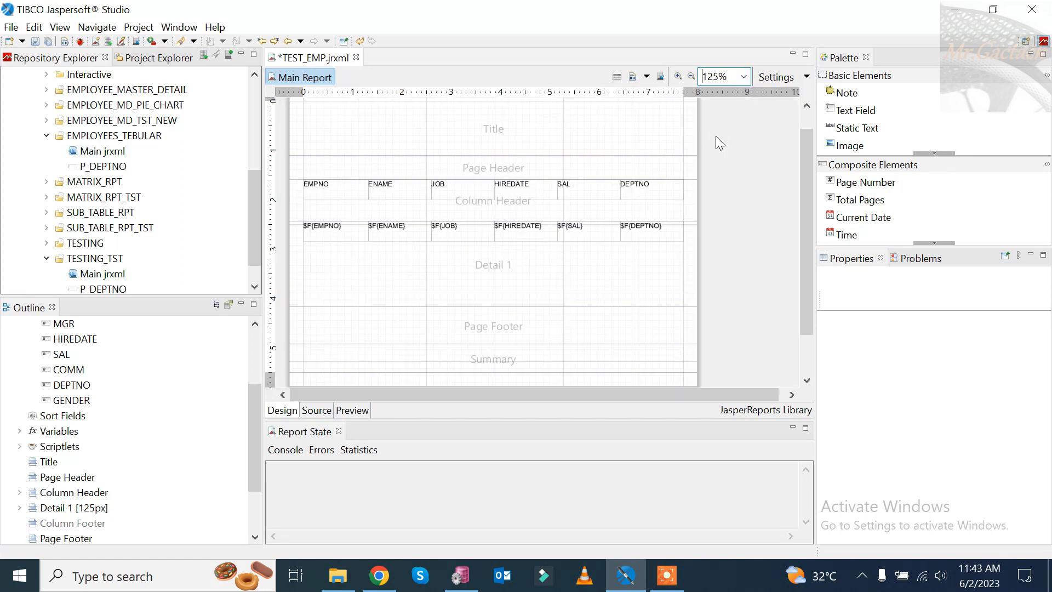
{"action": "left_click_drag", "start_coordinate": [712, 238], "coordinate": [301, 221]}
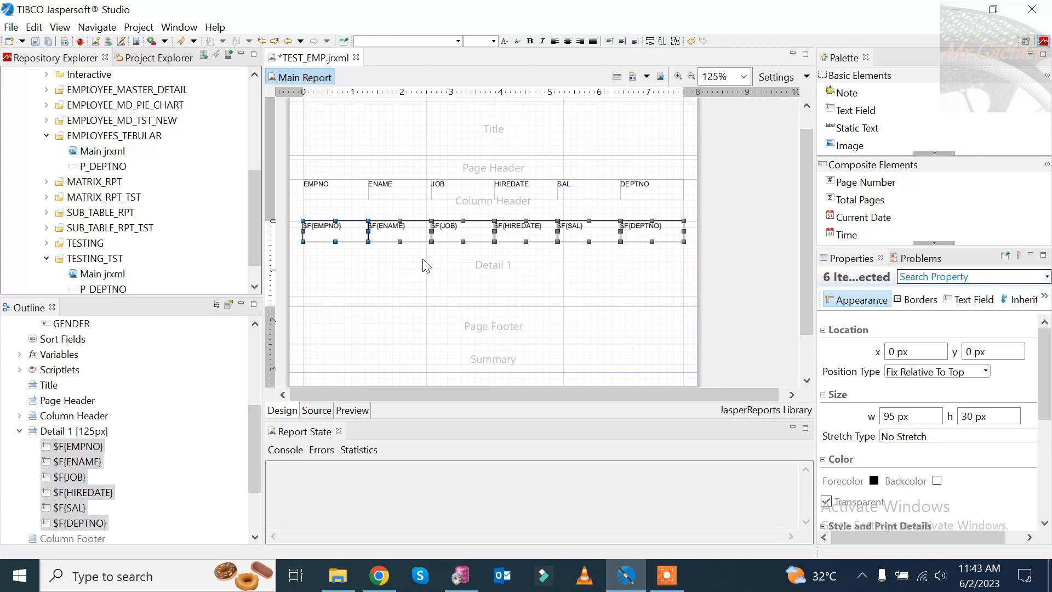
{"action": "left_click", "coordinate": [973, 300]}
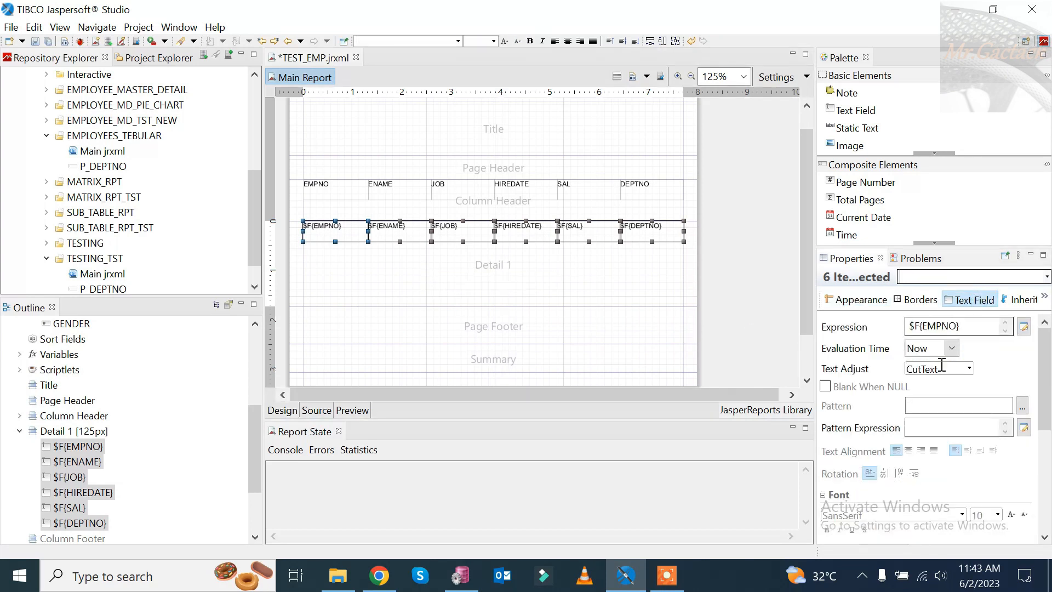
{"action": "left_click", "coordinate": [909, 451]}
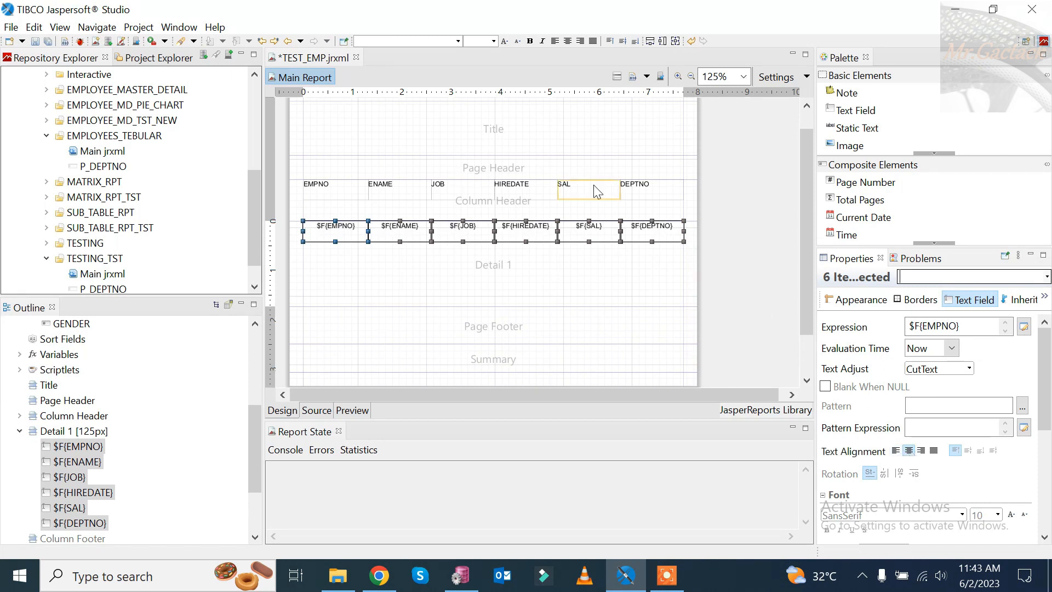
{"action": "left_click_drag", "start_coordinate": [527, 242], "coordinate": [530, 235]}
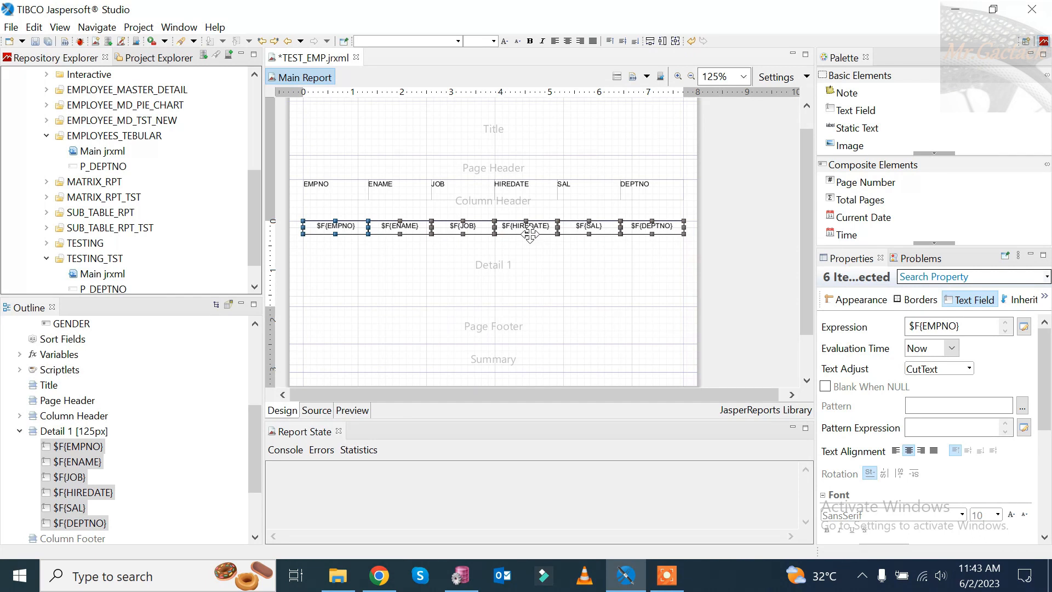
Nudge the six detail fields slightly down and shrink the Detail 1 band to fit its contents
{"action": "left_click", "coordinate": [715, 263]}
{"action": "left_click_drag", "start_coordinate": [716, 233], "coordinate": [301, 219]}
{"action": "key", "text": "Down"}
{"action": "key", "text": "Down"}
{"action": "key", "text": "Down"}
{"action": "key", "text": "Down"}
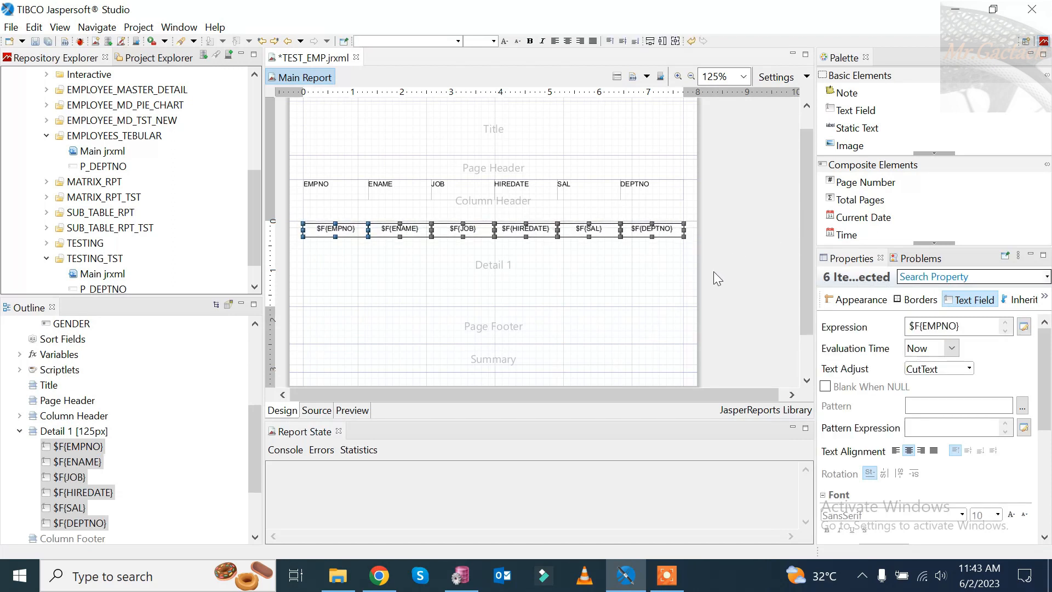
{"action": "left_click", "coordinate": [712, 271]}
{"action": "double_click", "coordinate": [646, 262]}
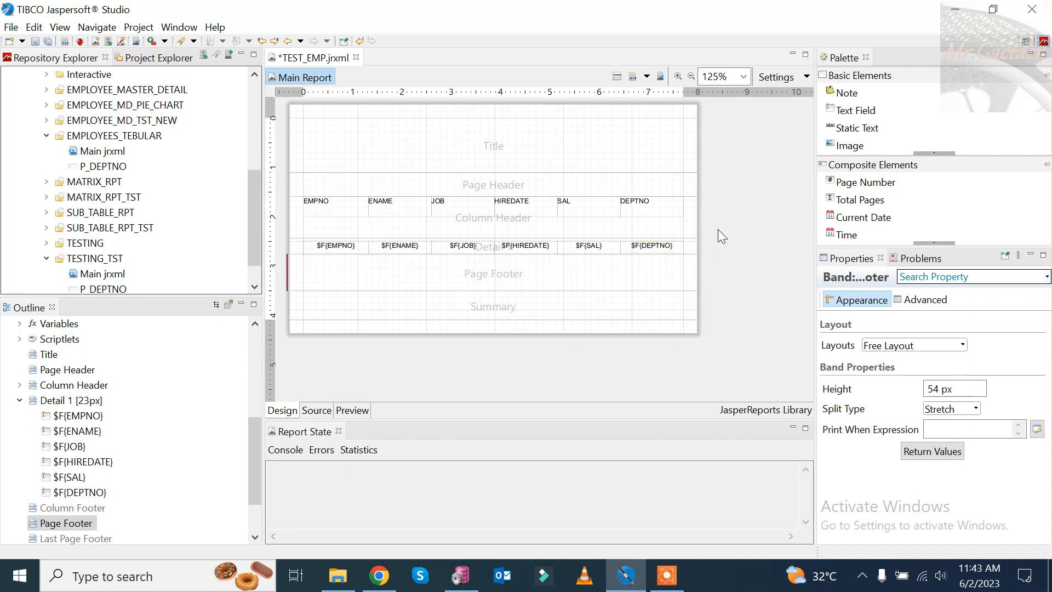
Center the text of all six Column Header labels horizontally
{"action": "left_click_drag", "start_coordinate": [721, 212], "coordinate": [285, 195]}
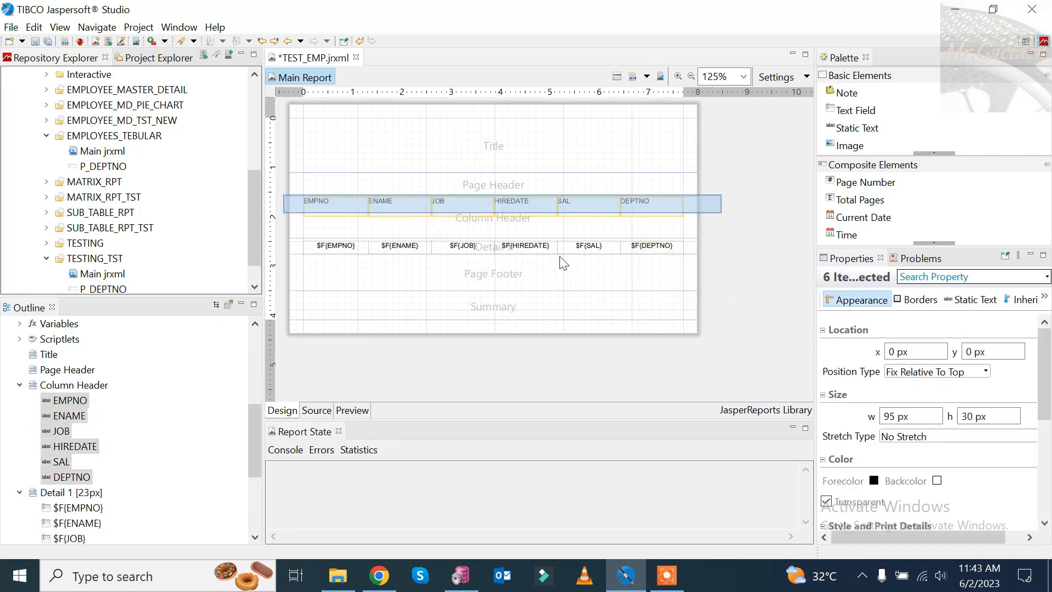
{"action": "left_click", "coordinate": [971, 301]}
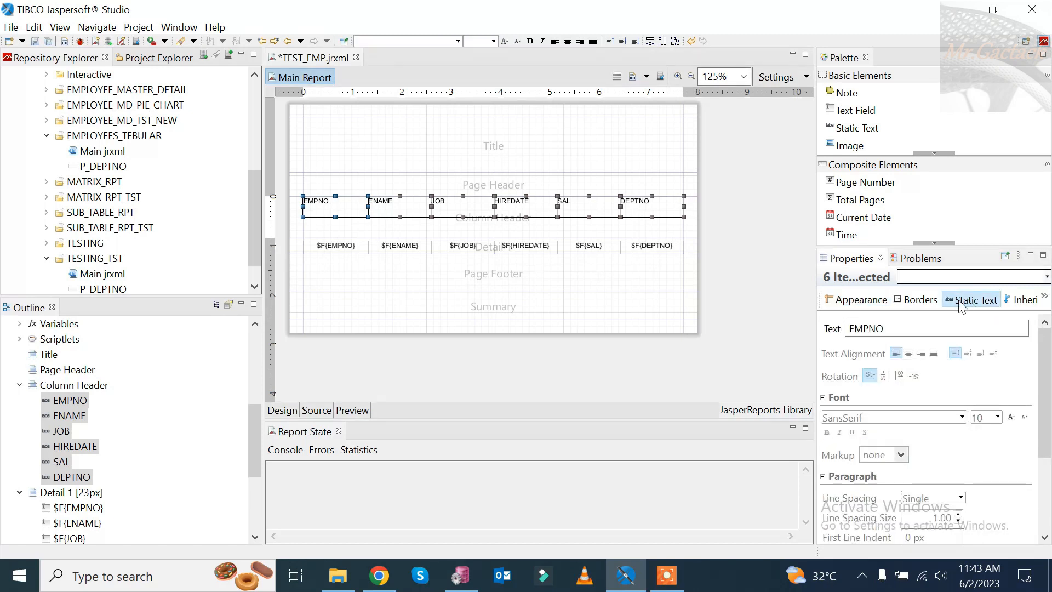
{"action": "left_click", "coordinate": [909, 353]}
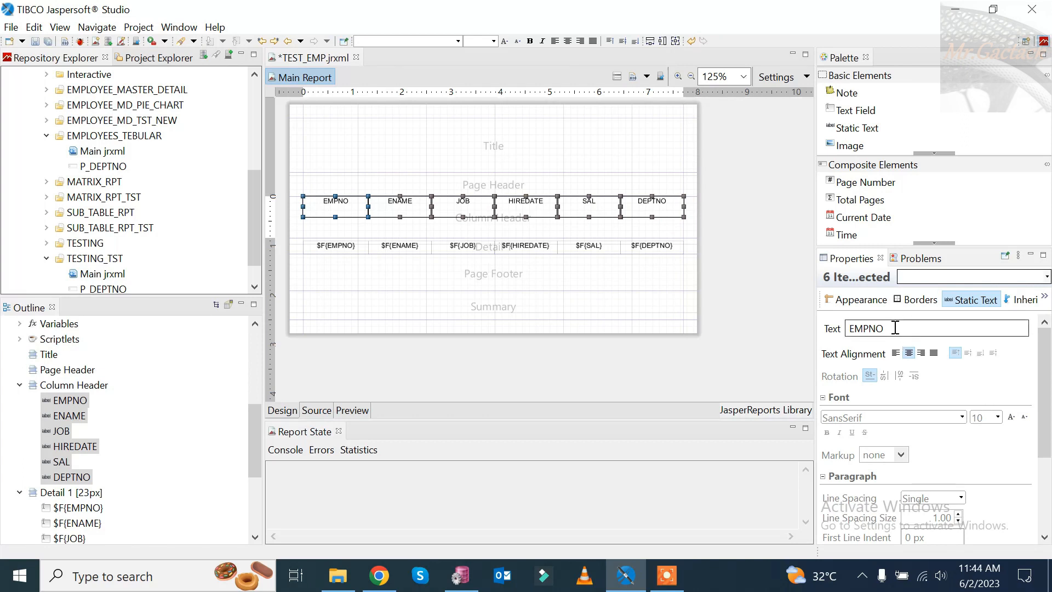
Give the six column header labels a solid border on all sides and reduce their height
{"action": "left_click", "coordinate": [913, 303]}
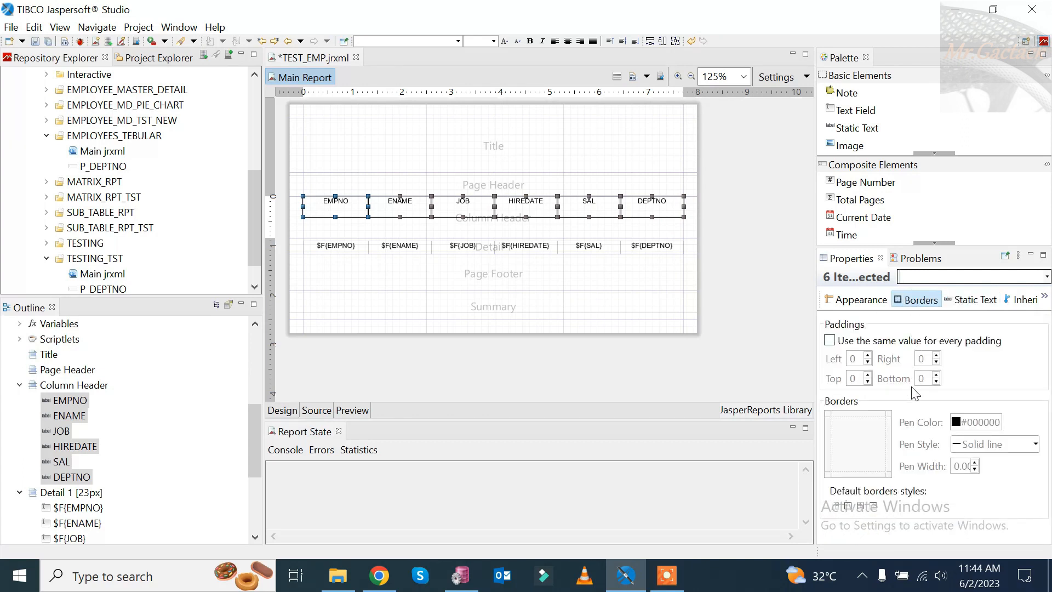
{"action": "left_click", "coordinate": [848, 506]}
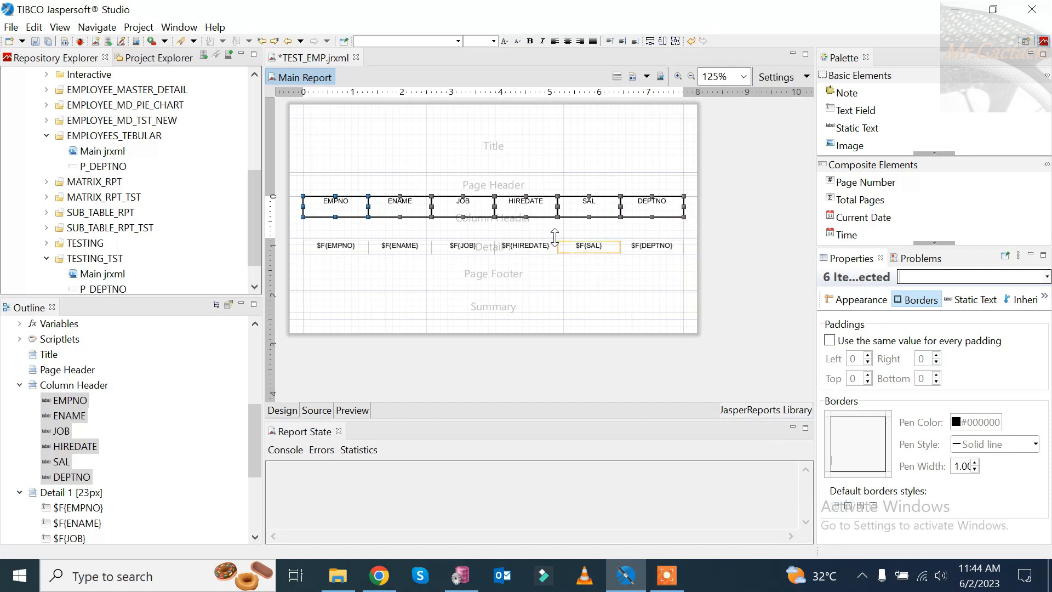
{"action": "left_click_drag", "start_coordinate": [527, 216], "coordinate": [529, 211]}
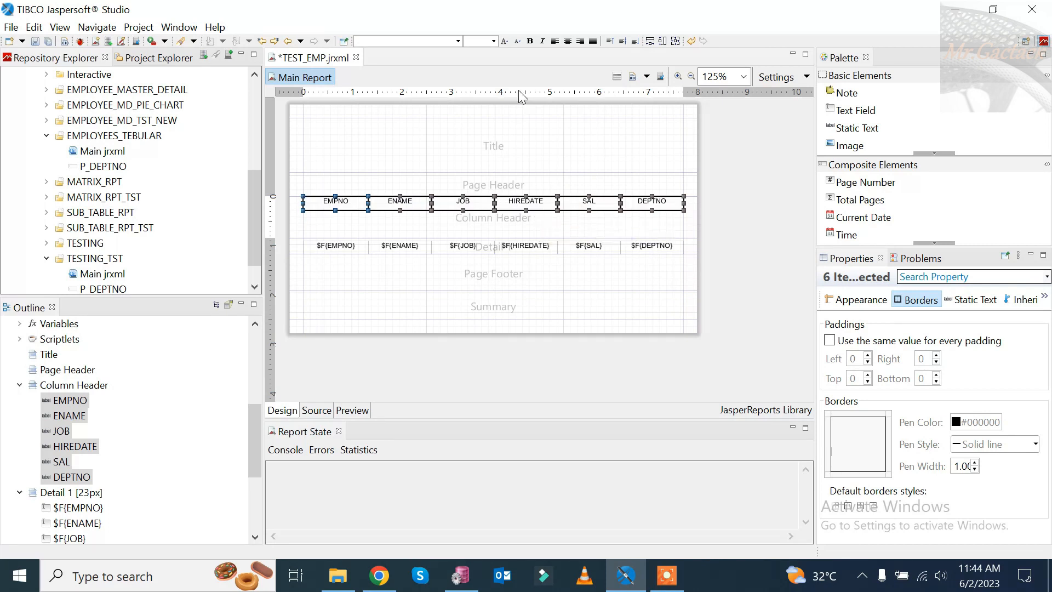
Make the column header labels bold and align their text vertically to the middle
{"action": "left_click", "coordinate": [531, 41]}
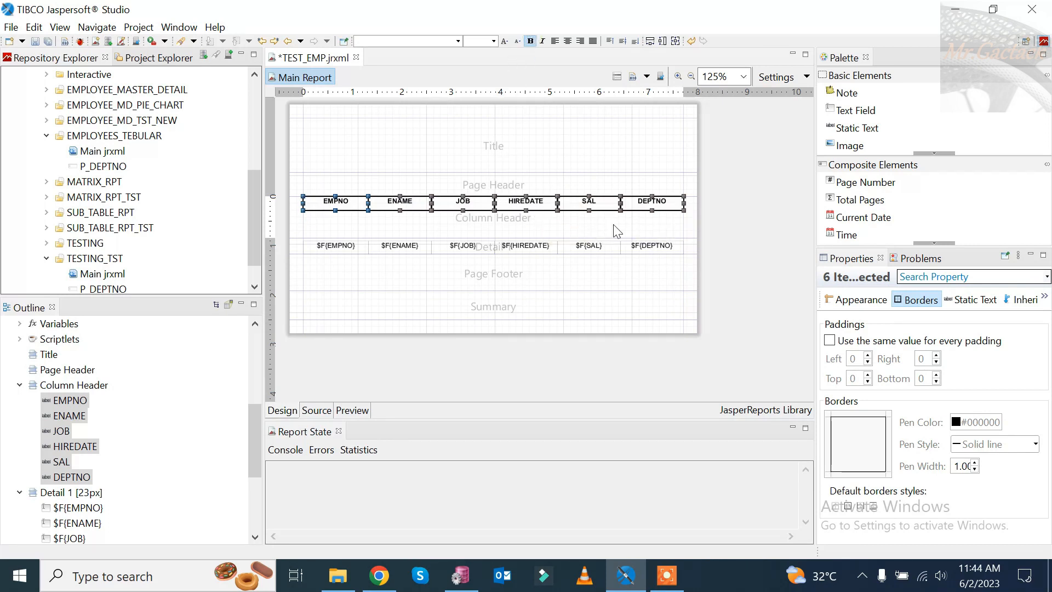
{"action": "left_click", "coordinate": [978, 301]}
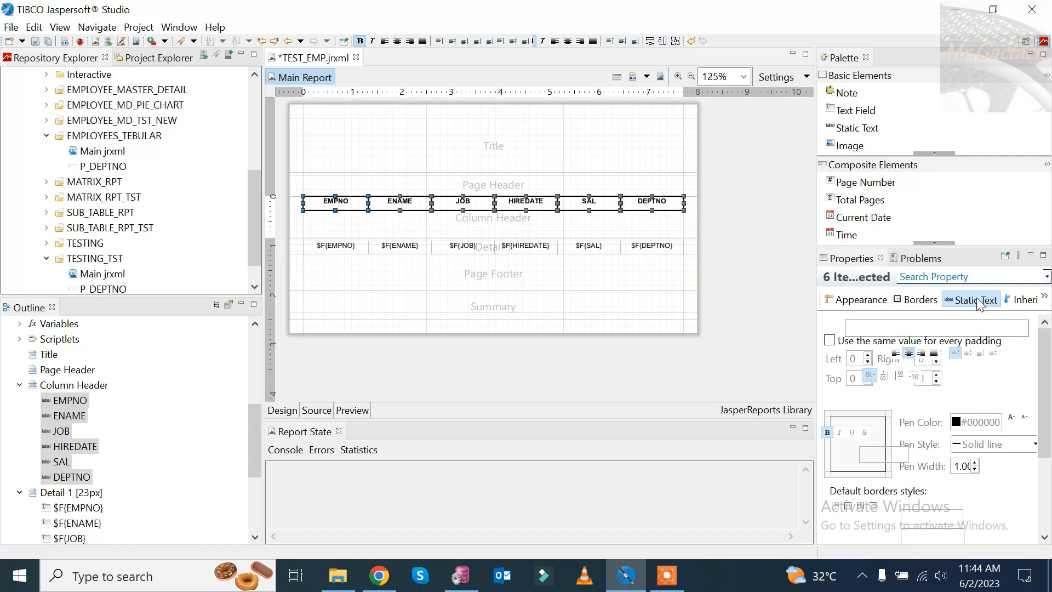
{"action": "left_click", "coordinate": [967, 353]}
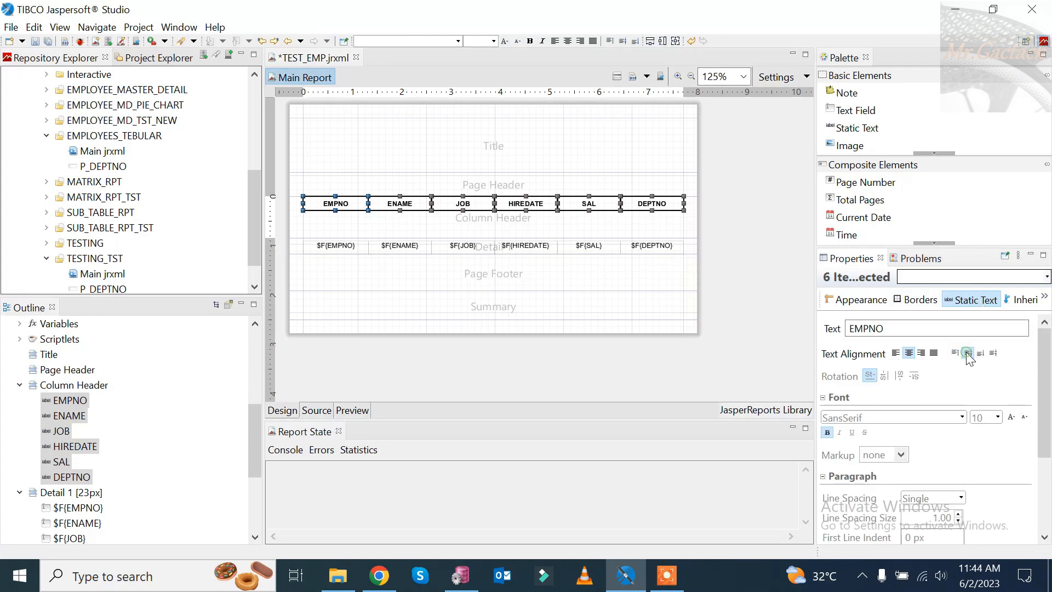
{"action": "left_click", "coordinate": [725, 226]}
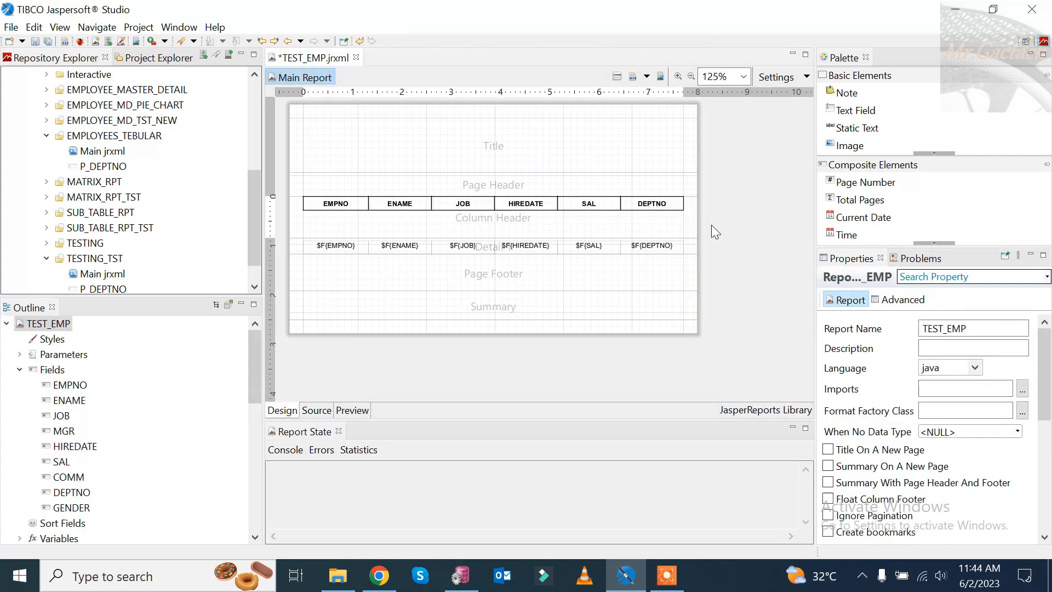
Shrink the Column Header and Page Header bands to remove their spare height
{"action": "double_click", "coordinate": [682, 223]}
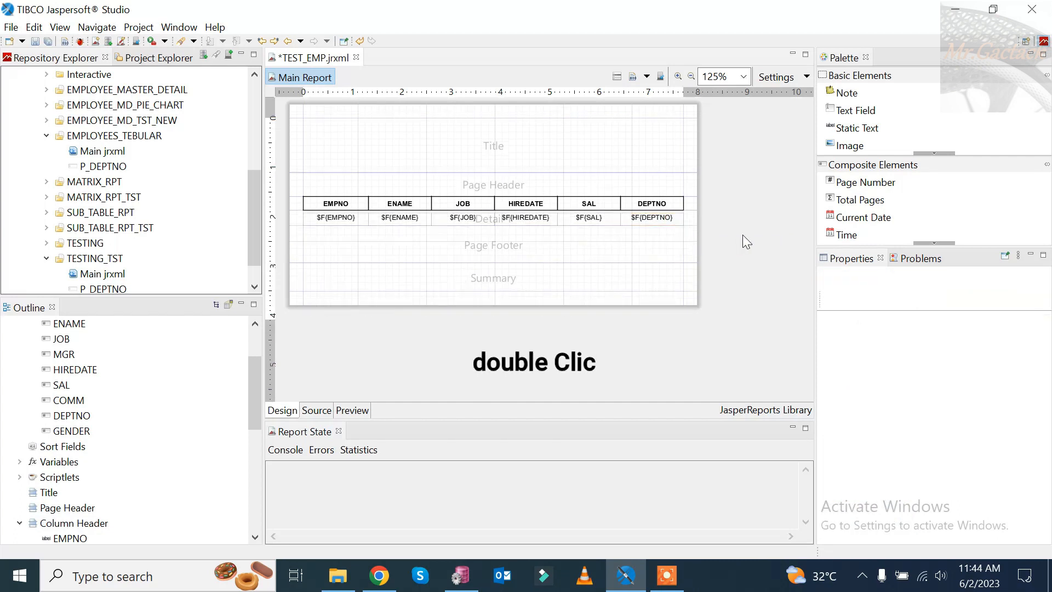
{"action": "double_click", "coordinate": [692, 195]}
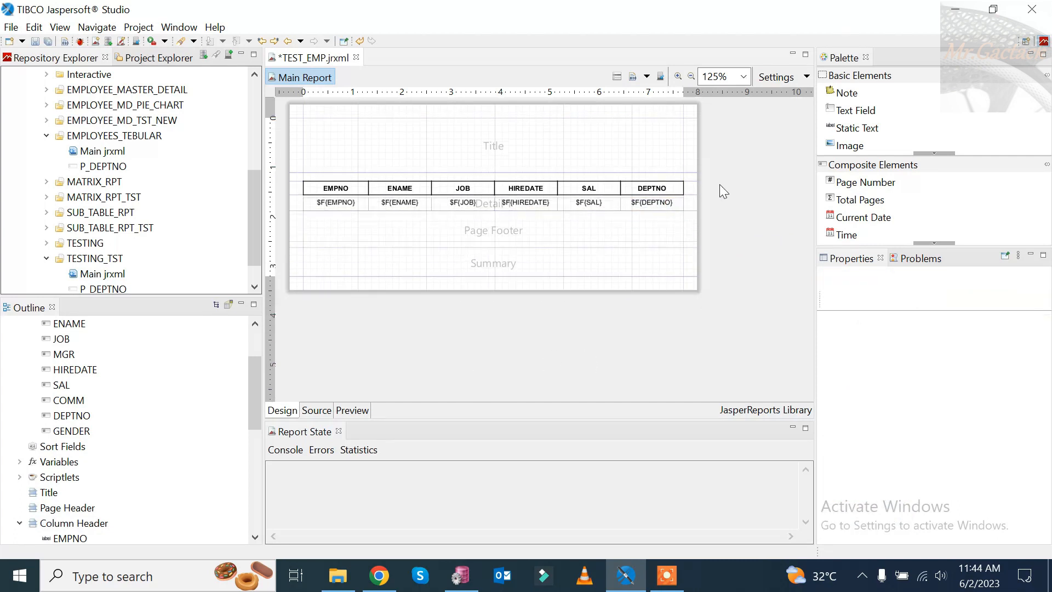
Add a static text element reading "Employee's" to the Title band at about x 281 px, y 37 px
{"action": "left_click_drag", "start_coordinate": [856, 128], "coordinate": [496, 143]}
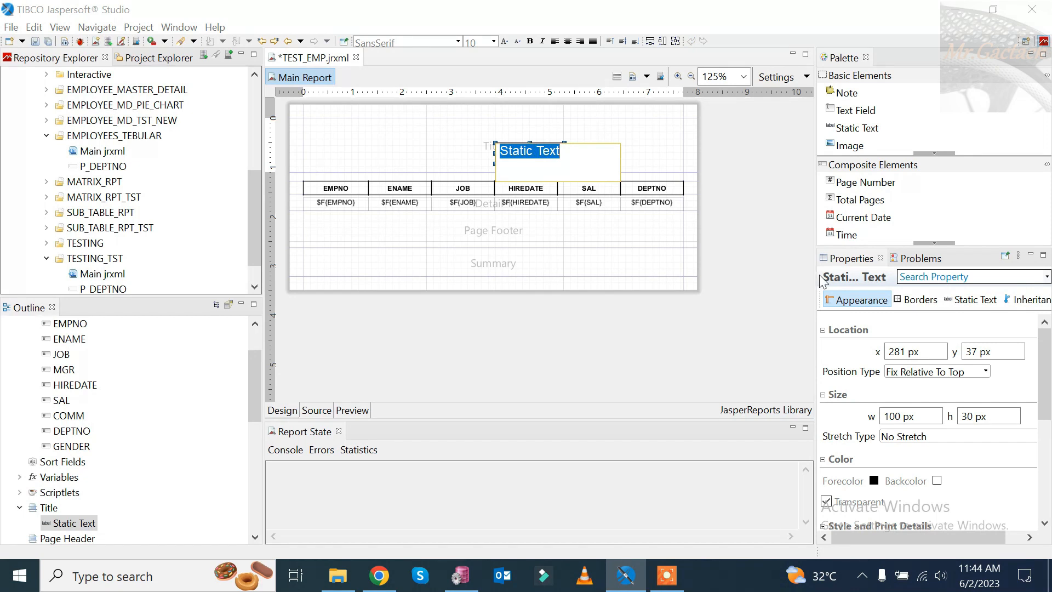
{"action": "type", "text": "Employee's"}
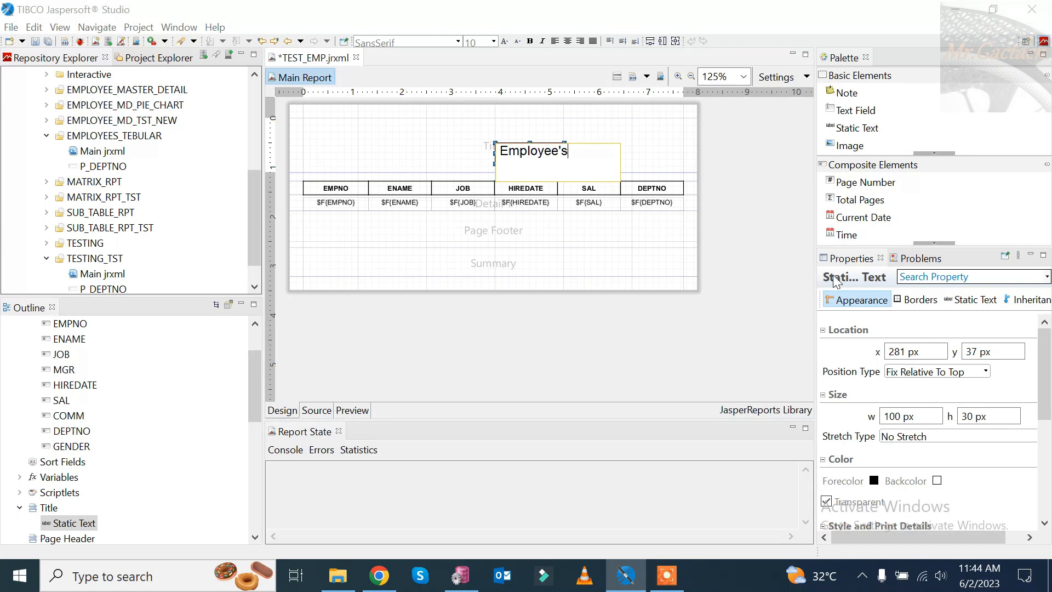
{"action": "left_click", "coordinate": [635, 144]}
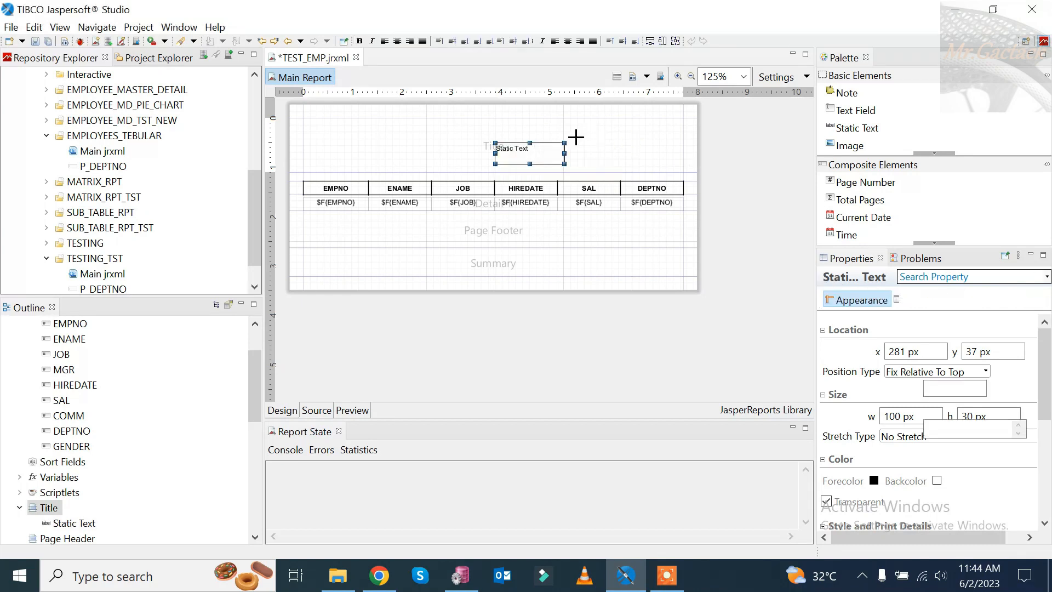
{"action": "left_click", "coordinate": [556, 149]}
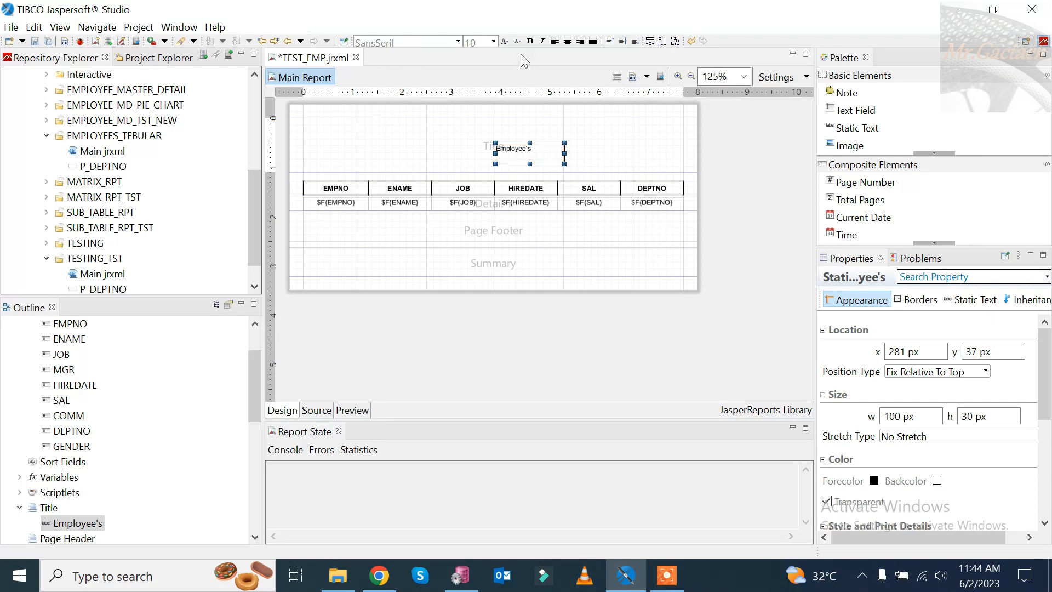
Make the "Employee's" title text bold and set its font size to 16
{"action": "left_click", "coordinate": [529, 42]}
{"action": "left_click", "coordinate": [493, 41]}
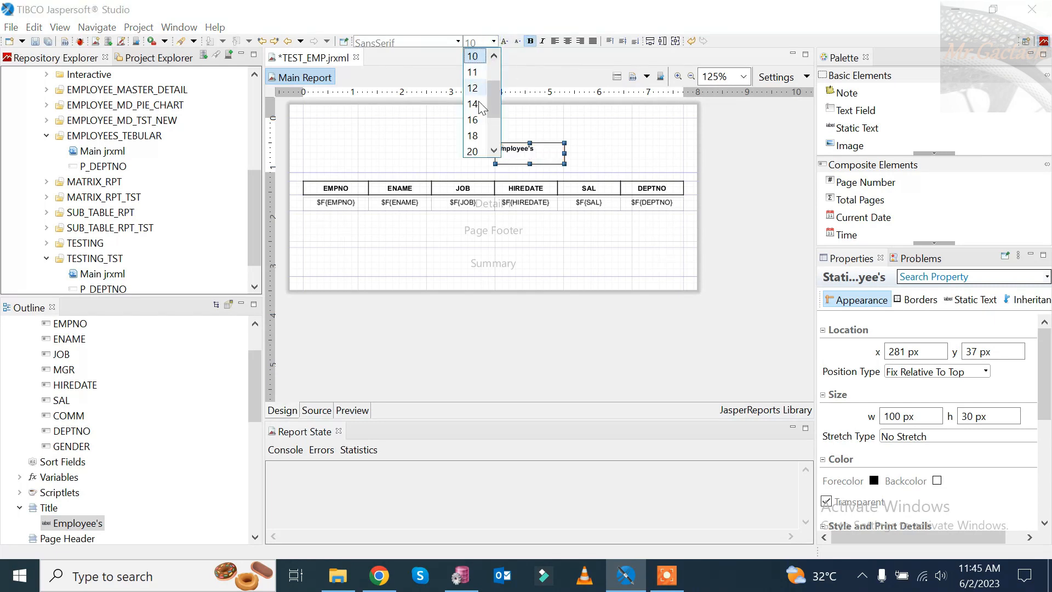
{"action": "left_click", "coordinate": [475, 120]}
Move the "Employee's" title to about x 230 px, y 10 px and shrink the Title band to fit it
{"action": "left_click_drag", "start_coordinate": [541, 157], "coordinate": [508, 140]}
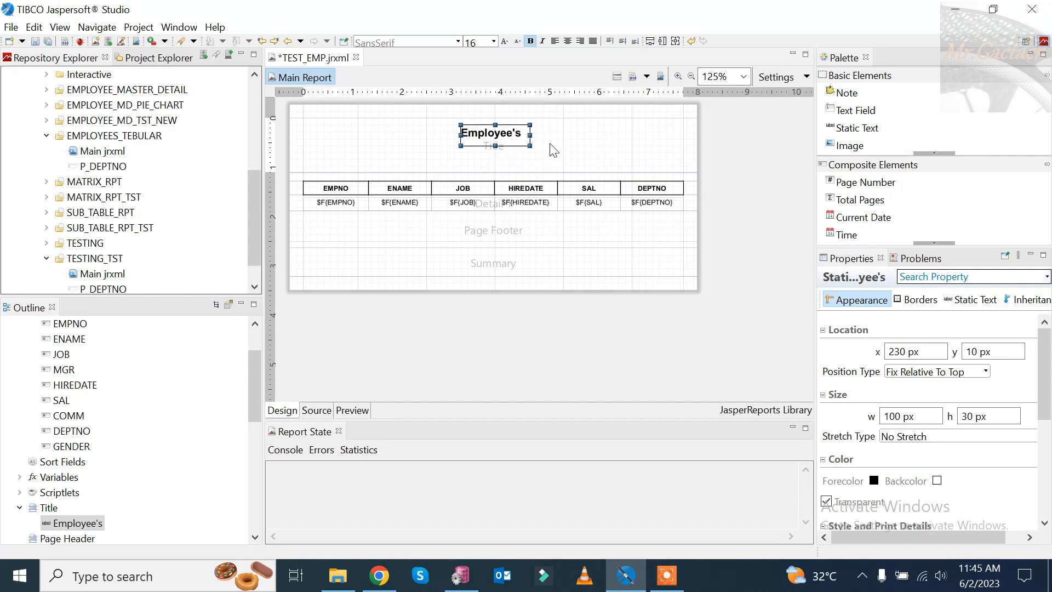
{"action": "double_click", "coordinate": [581, 173]}
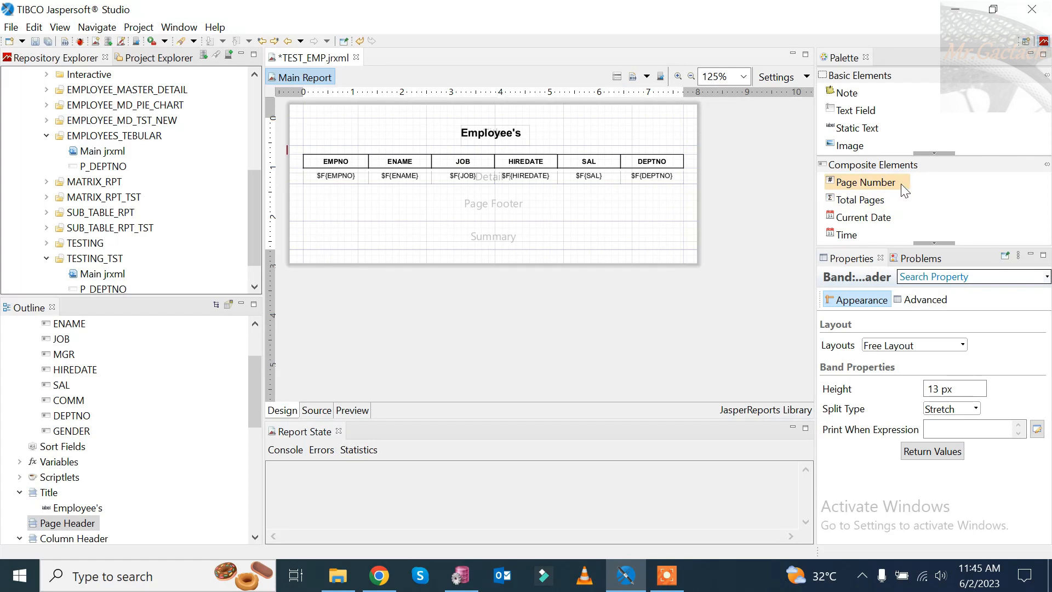
Add a Page Number element to the Page Footer band at about x 244 px, y 6 px and shrink the band to fit
{"action": "left_click_drag", "start_coordinate": [872, 189], "coordinate": [520, 212]}
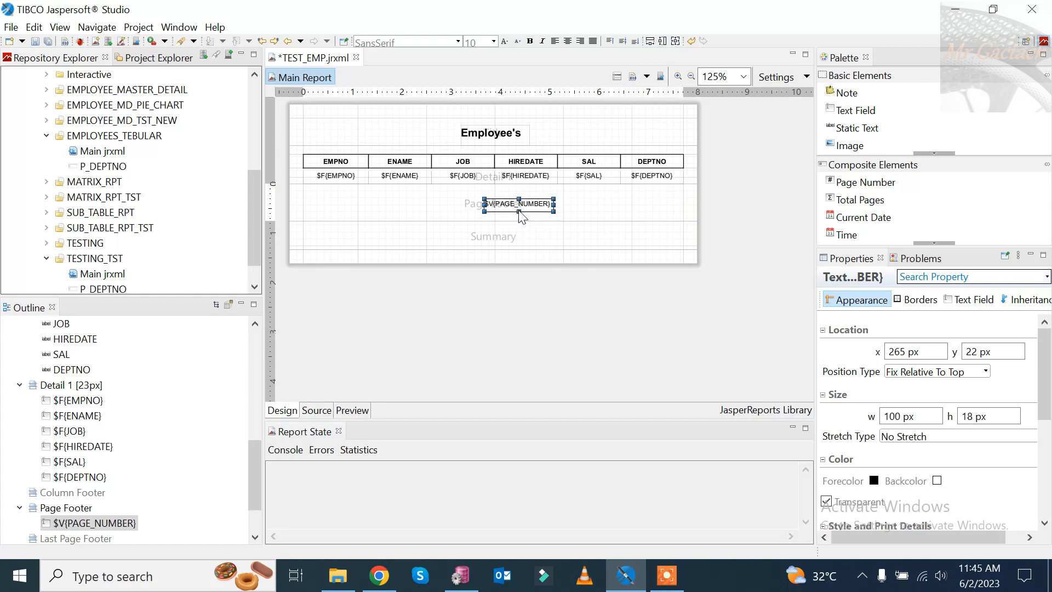
{"action": "key", "text": "Up"}
{"action": "key", "text": "Up"}
{"action": "key", "text": "Up"}
{"action": "key", "text": "Up"}
{"action": "key", "text": "Up"}
{"action": "key", "text": "Up"}
{"action": "key", "text": "Up"}
{"action": "key", "text": "Up"}
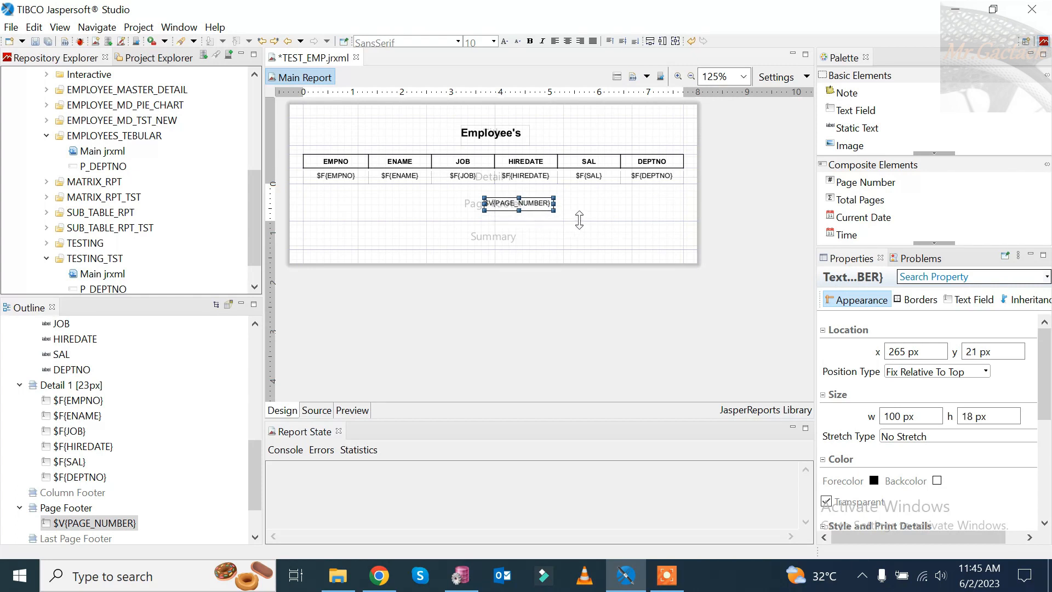
{"action": "key", "text": "Up"}
{"action": "key", "text": "Up"}
{"action": "key", "text": "Up"}
{"action": "key", "text": "Up"}
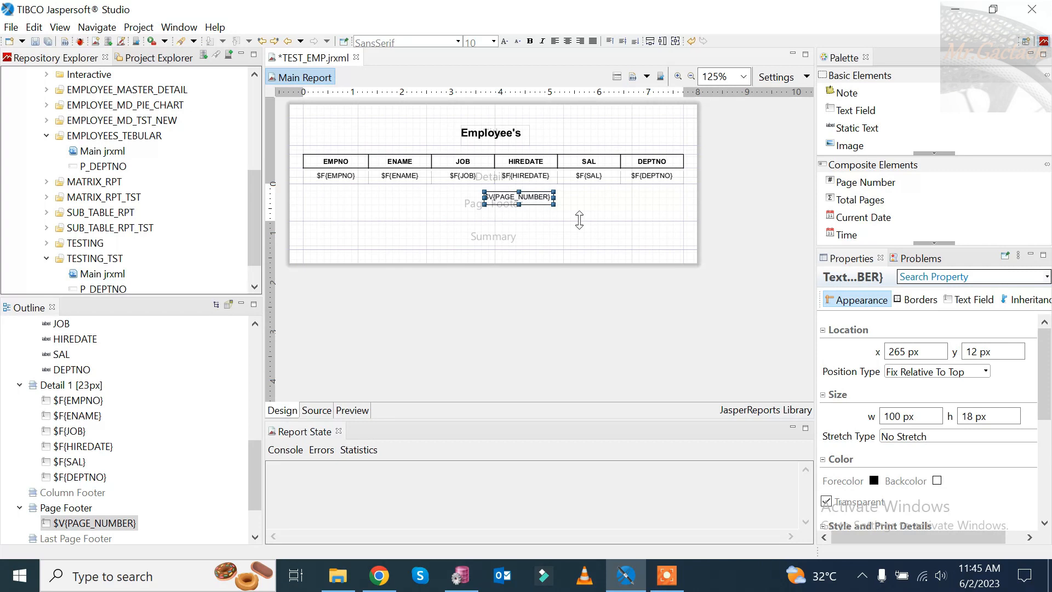
{"action": "key", "text": "Left"}
{"action": "key", "text": "shift+Left"}
{"action": "key", "text": "shift+Left"}
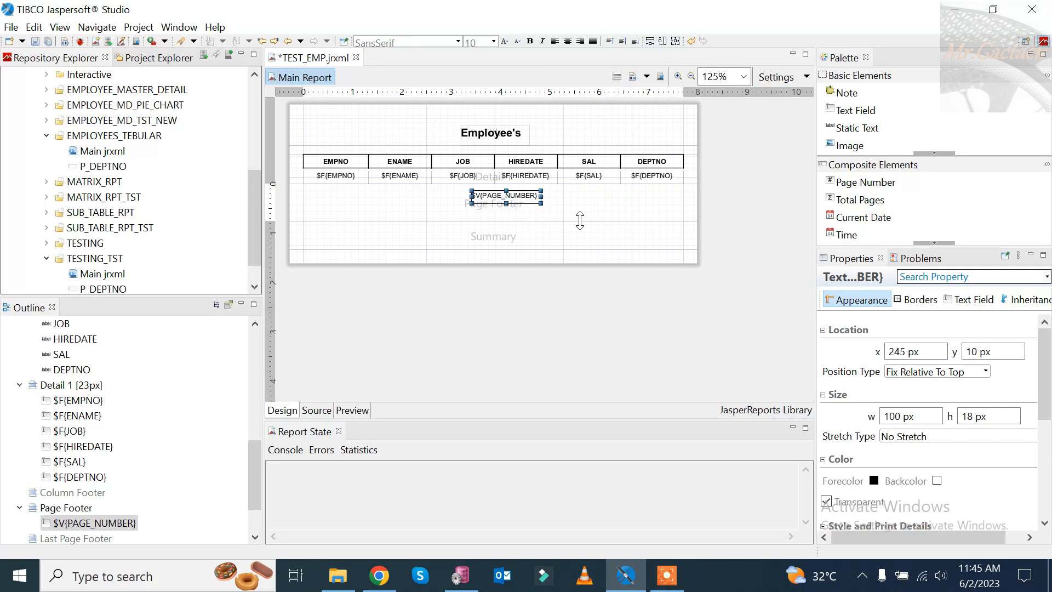
{"action": "key", "text": "Up"}
{"action": "key", "text": "Up"}
{"action": "key", "text": "Up"}
{"action": "key", "text": "Up"}
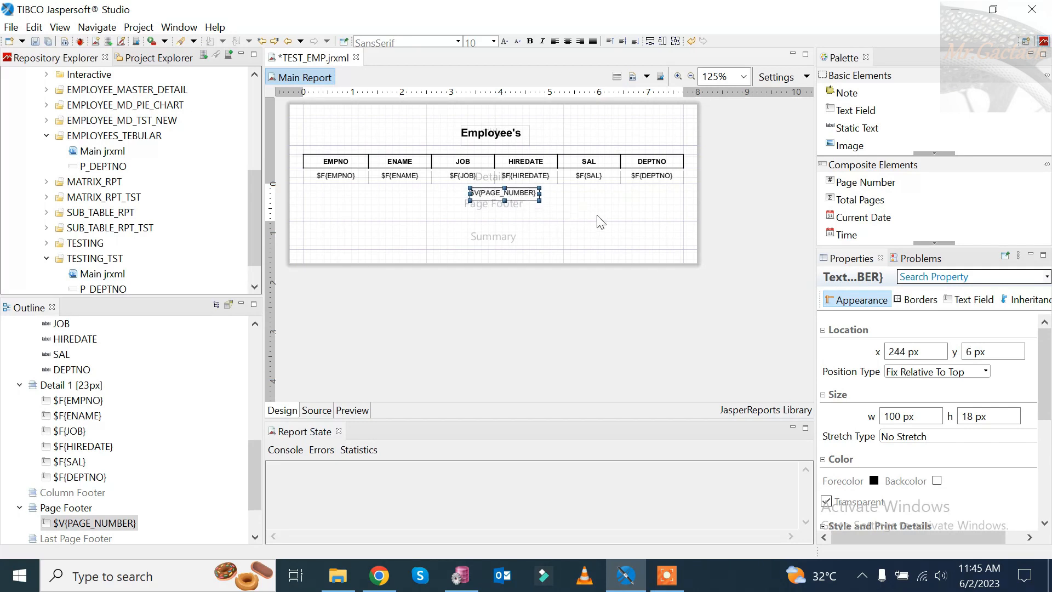
{"action": "double_click", "coordinate": [598, 212]}
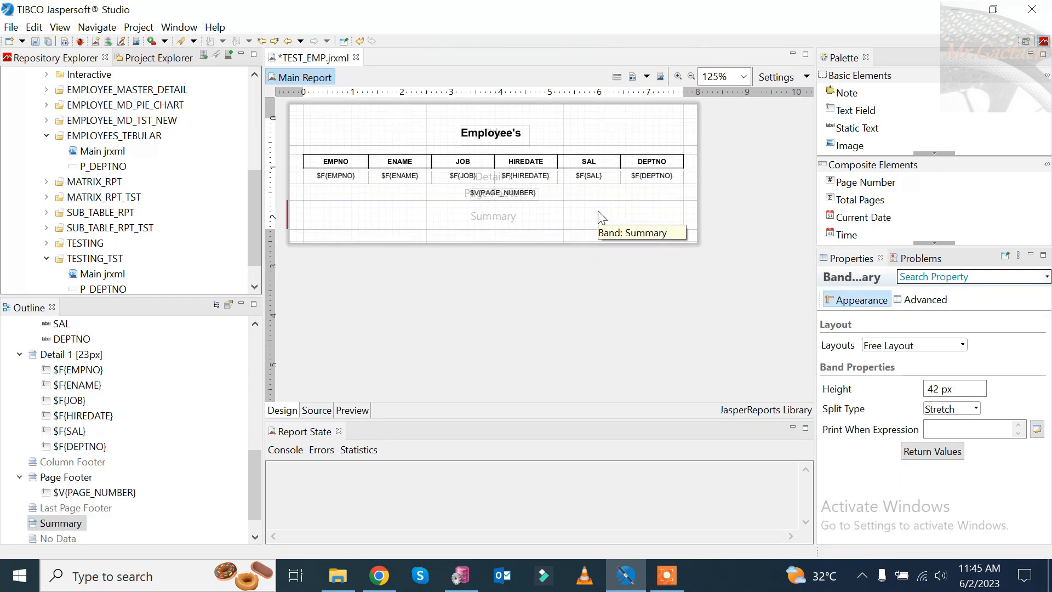
Create a new report variable and name it V_SAL_SUM
{"action": "scroll", "coordinate": [174, 394], "scroll_direction": "up", "scroll_amount": 2}
{"action": "scroll", "coordinate": [174, 394], "scroll_direction": "up", "scroll_amount": 2}
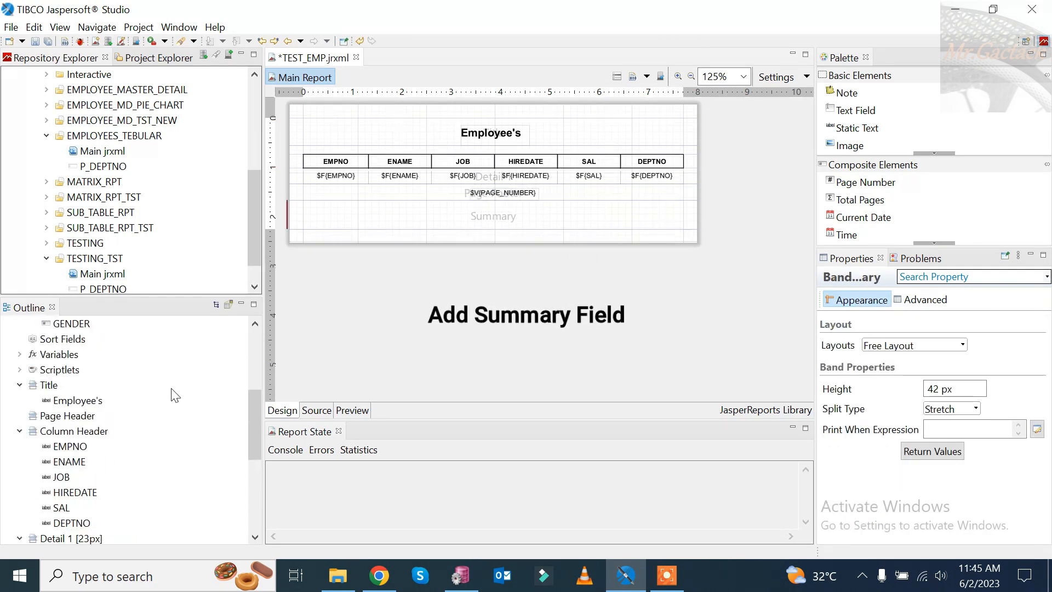
{"action": "left_click", "coordinate": [20, 355]}
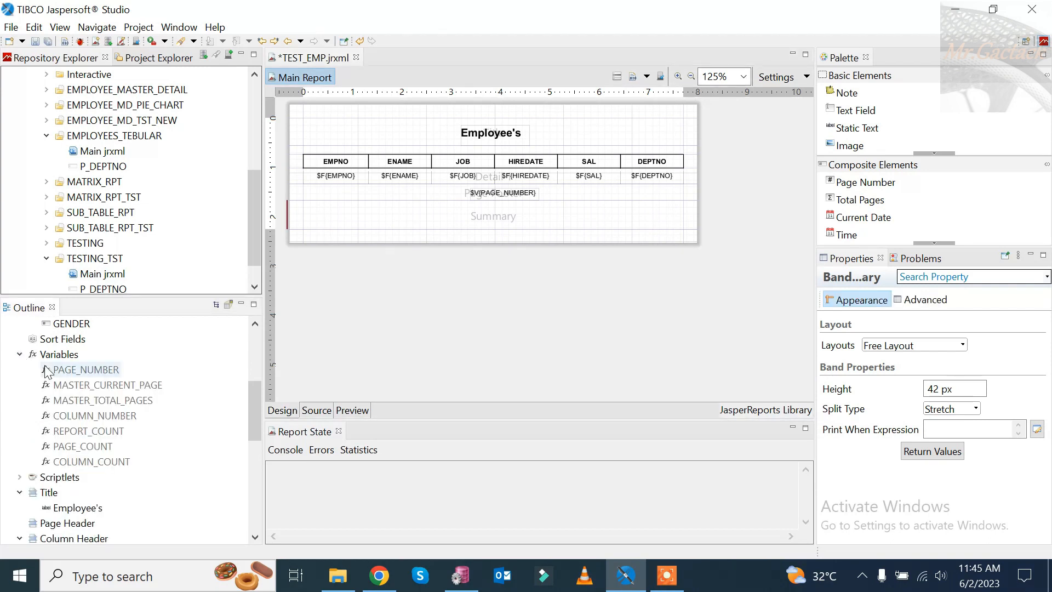
{"action": "right_click", "coordinate": [60, 357]}
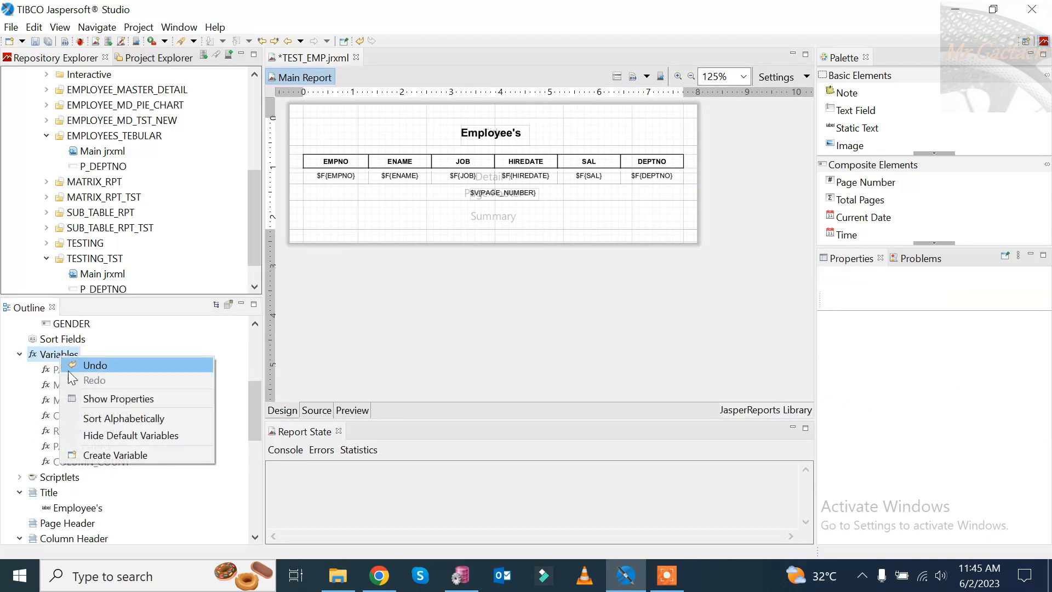
{"action": "left_click", "coordinate": [120, 455]}
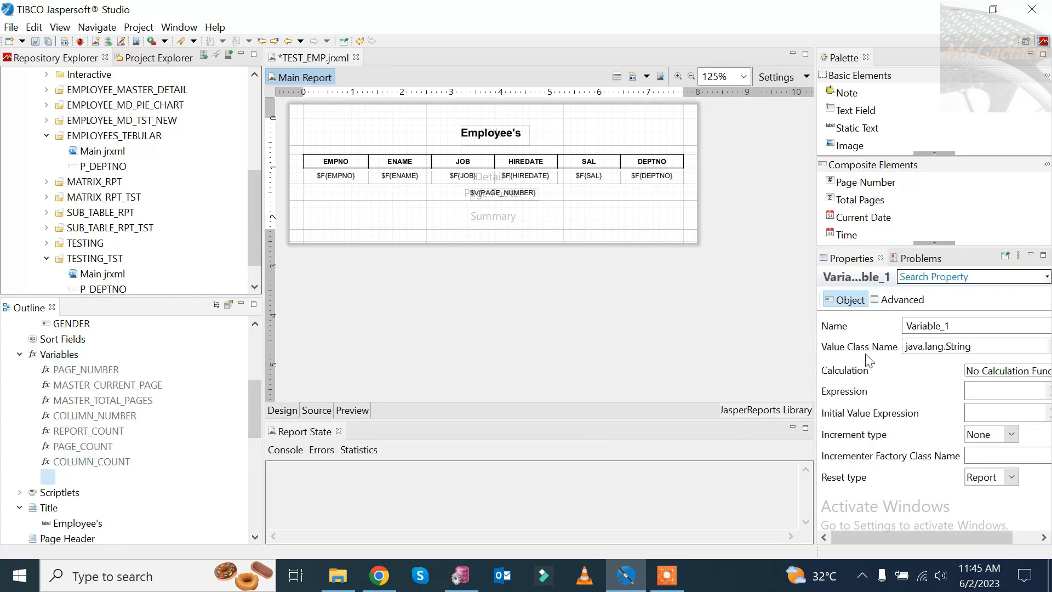
{"action": "left_click", "coordinate": [921, 325]}
{"action": "left_click_drag", "start_coordinate": [921, 324], "coordinate": [861, 319]}
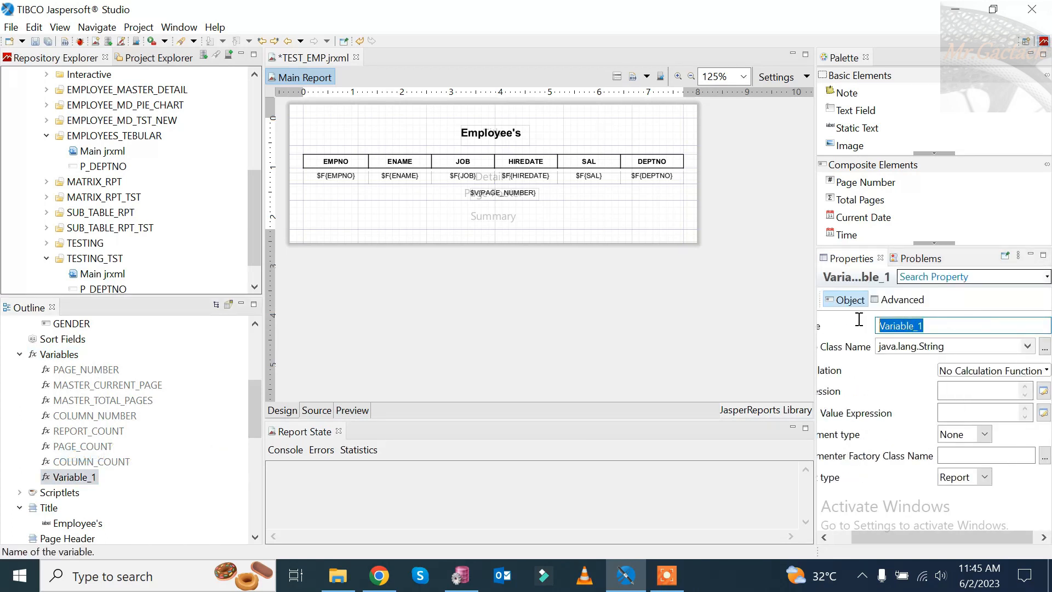
{"action": "type", "text": "V_SAL_SUM"}
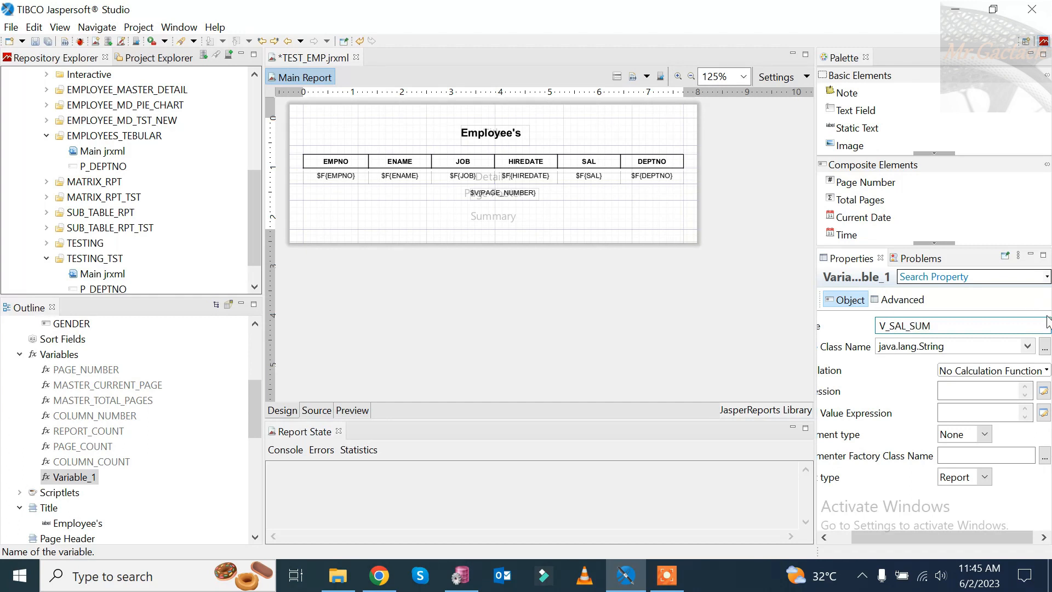
Set the V_SAL_SUM variable's value class to java.lang.Double and its calculation to Sum
{"action": "left_click", "coordinate": [1027, 348]}
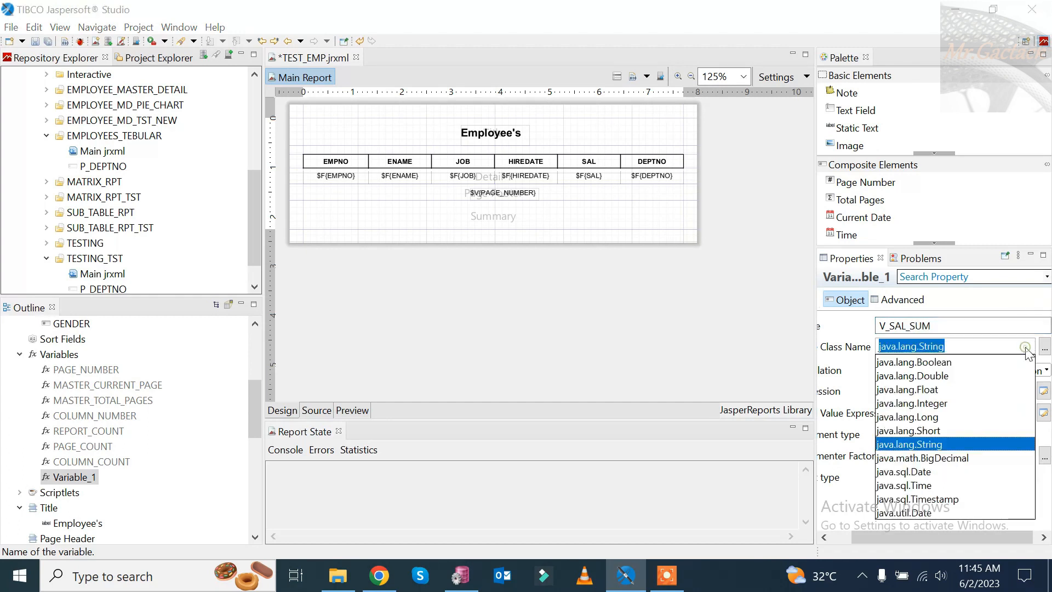
{"action": "left_click", "coordinate": [949, 377]}
{"action": "left_click", "coordinate": [1043, 372]}
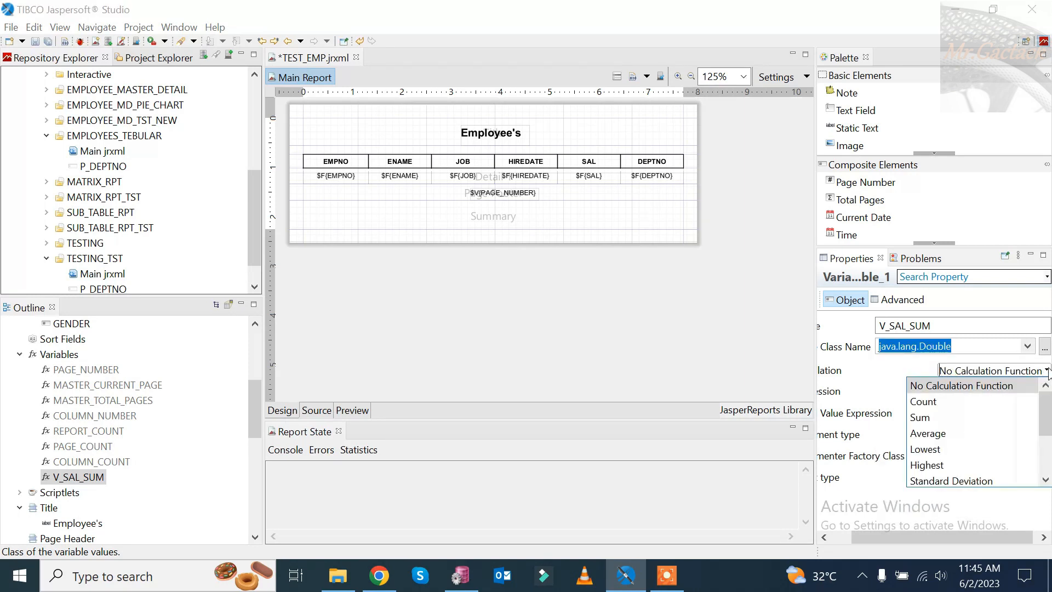
{"action": "left_click", "coordinate": [950, 413]}
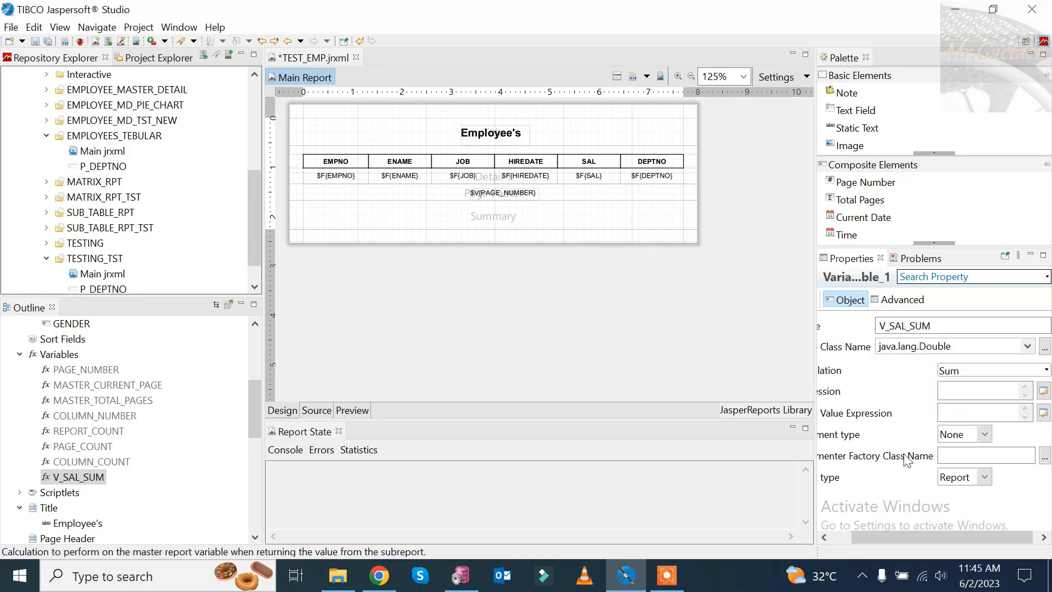
Set the V_SAL_SUM variable's expression to $F{SAL} with Report as the reset type
{"action": "left_click_drag", "start_coordinate": [884, 536], "coordinate": [906, 541]}
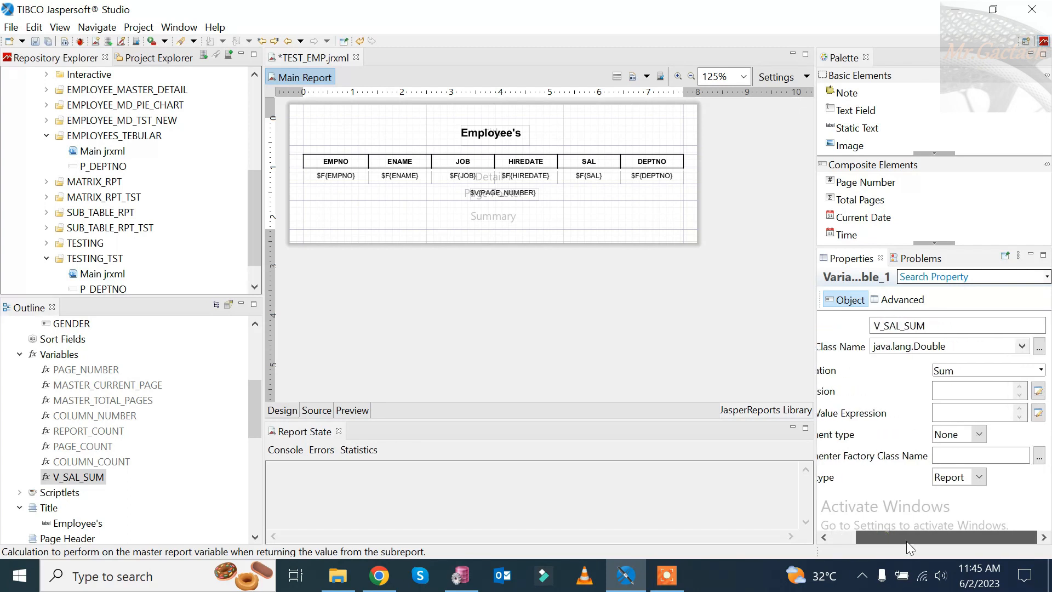
{"action": "left_click", "coordinate": [1038, 392]}
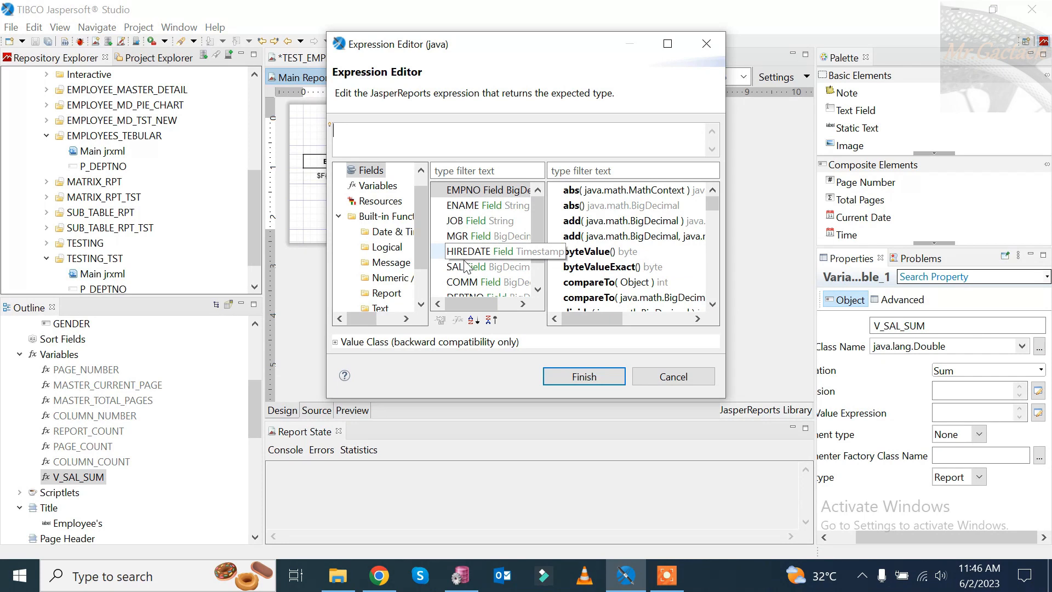
{"action": "double_click", "coordinate": [487, 266]}
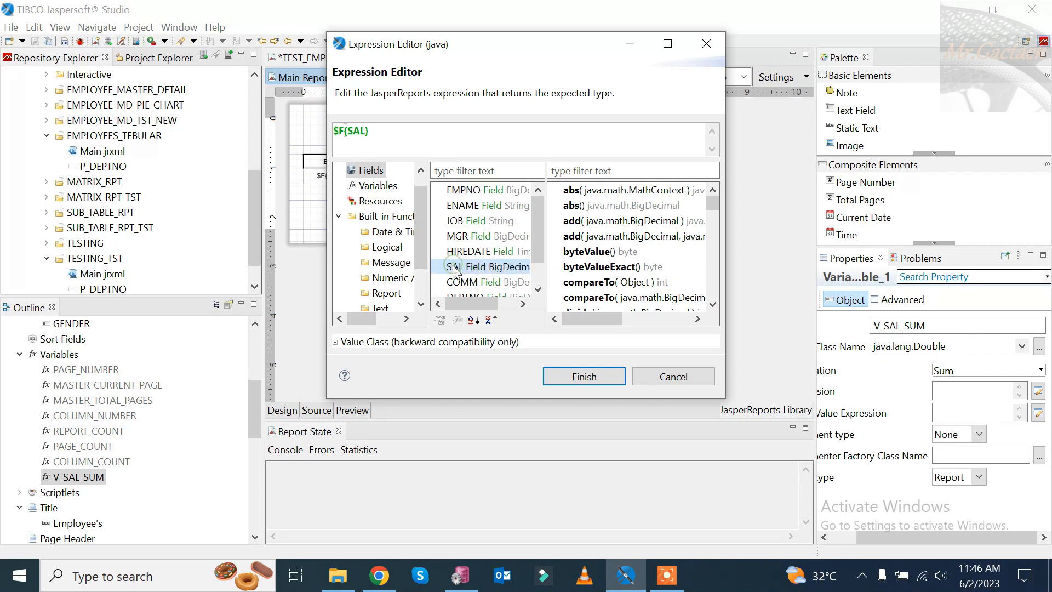
{"action": "left_click", "coordinate": [572, 376]}
{"action": "left_click_drag", "start_coordinate": [854, 538], "coordinate": [824, 538]}
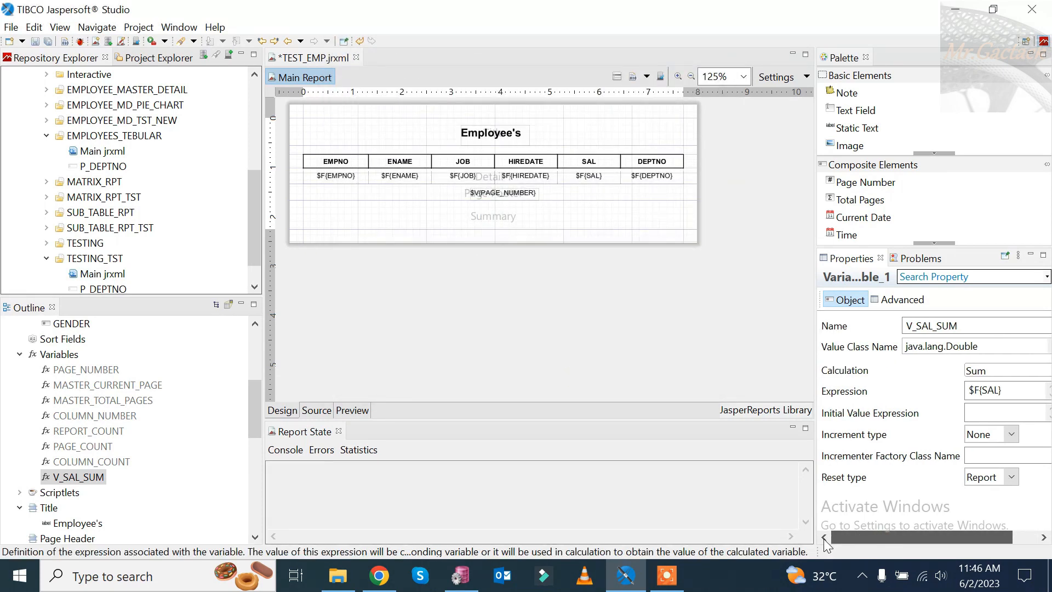
{"action": "left_click", "coordinate": [977, 477]}
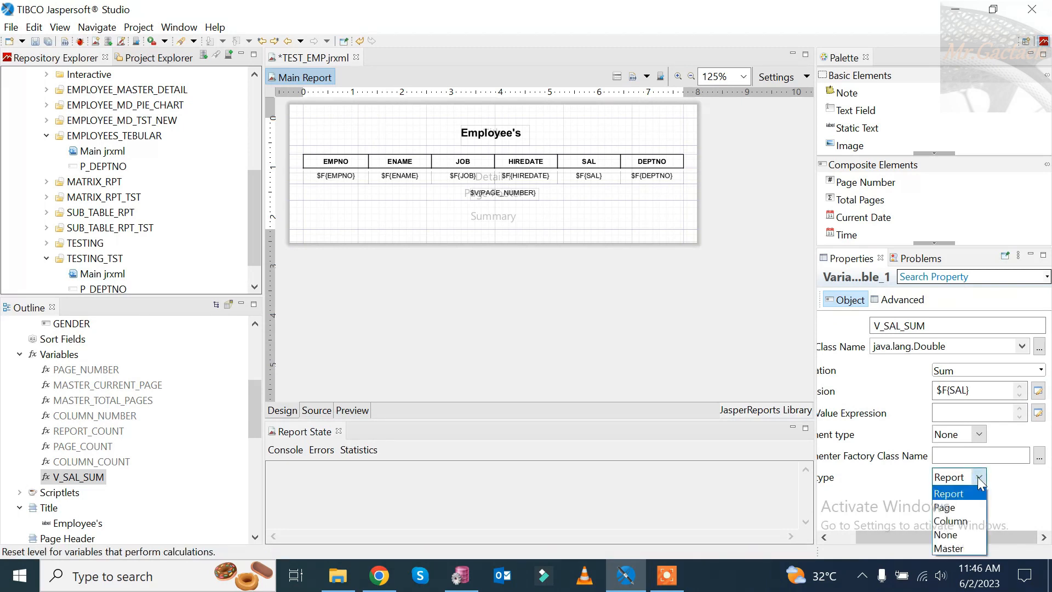
{"action": "left_click", "coordinate": [952, 496]}
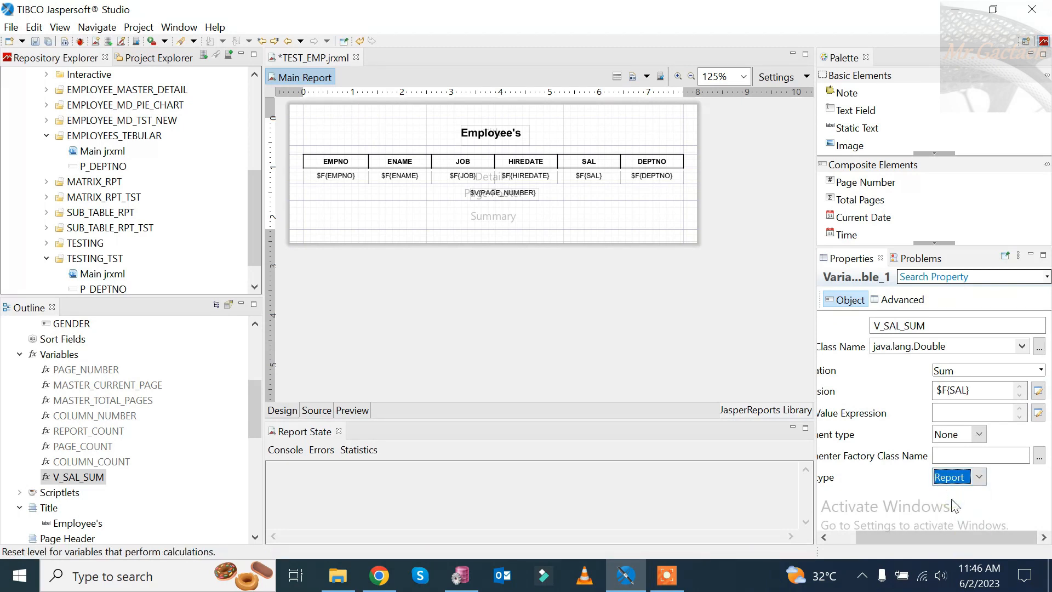
Place the V_SAL_SUM variable in the Summary band under SAL, about 91 × 15 px at x 372 px, y 6 px, and shrink the band
{"action": "left_click_drag", "start_coordinate": [80, 476], "coordinate": [597, 216]}
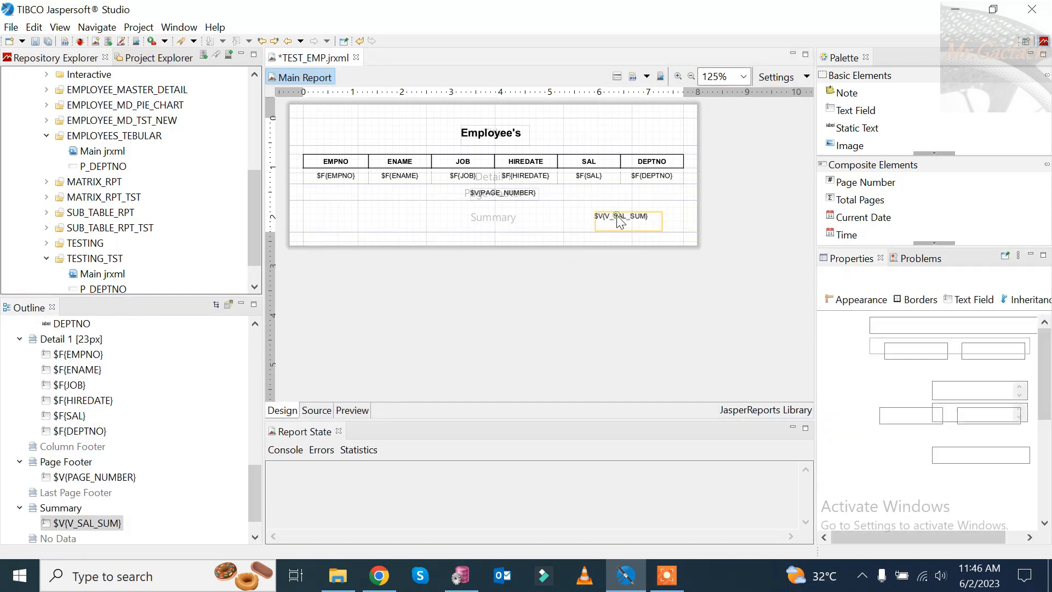
{"action": "left_click_drag", "start_coordinate": [629, 230], "coordinate": [630, 222]}
{"action": "key", "text": "Left"}
{"action": "key", "text": "Left"}
{"action": "key", "text": "Left"}
{"action": "key", "text": "Left"}
{"action": "key", "text": "Left"}
{"action": "key", "text": "Left"}
{"action": "key", "text": "Left"}
{"action": "key", "text": "Left"}
{"action": "key", "text": "Left"}
{"action": "key", "text": "Left"}
{"action": "key", "text": "Left"}
{"action": "key", "text": "Left"}
{"action": "key", "text": "Left"}
{"action": "key", "text": "Left"}
{"action": "key", "text": "Left"}
{"action": "key", "text": "Left"}
{"action": "key", "text": "Left"}
{"action": "key", "text": "Left"}
{"action": "key", "text": "Left"}
{"action": "key", "text": "Left"}
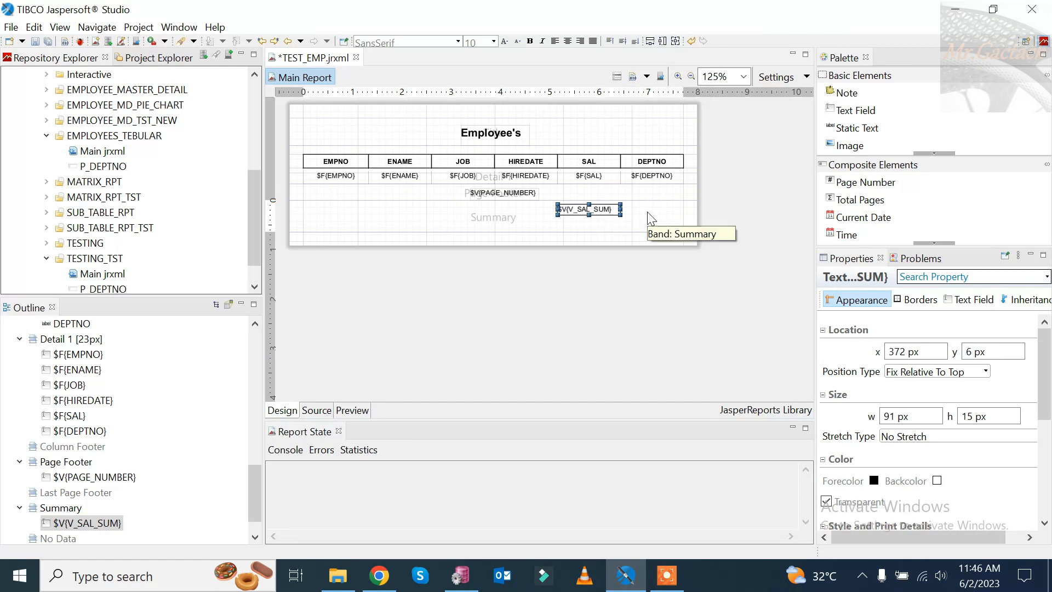
{"action": "key", "text": "Up"}
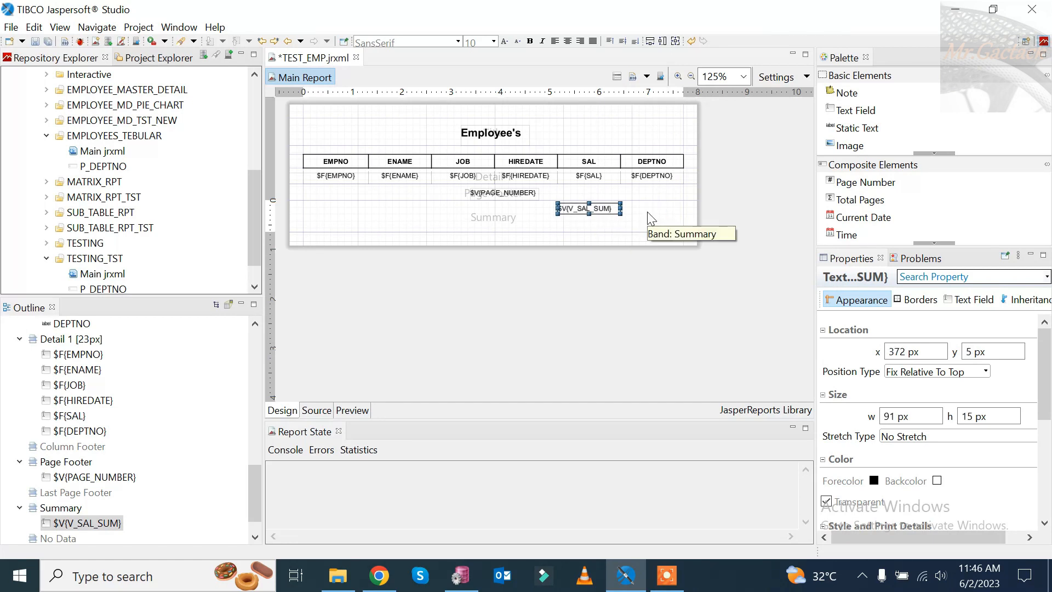
{"action": "key", "text": "Down"}
{"action": "double_click", "coordinate": [645, 216]}
{"action": "left_click", "coordinate": [638, 251]}
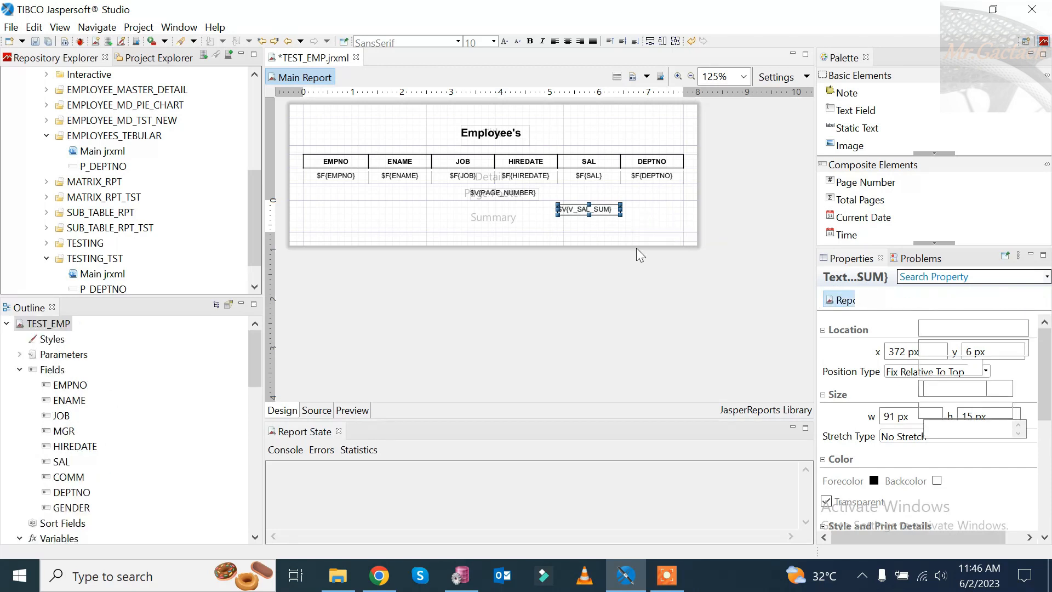
Center the text of the V_SAL_SUM field horizontally and preview the report
{"action": "left_click", "coordinate": [584, 210]}
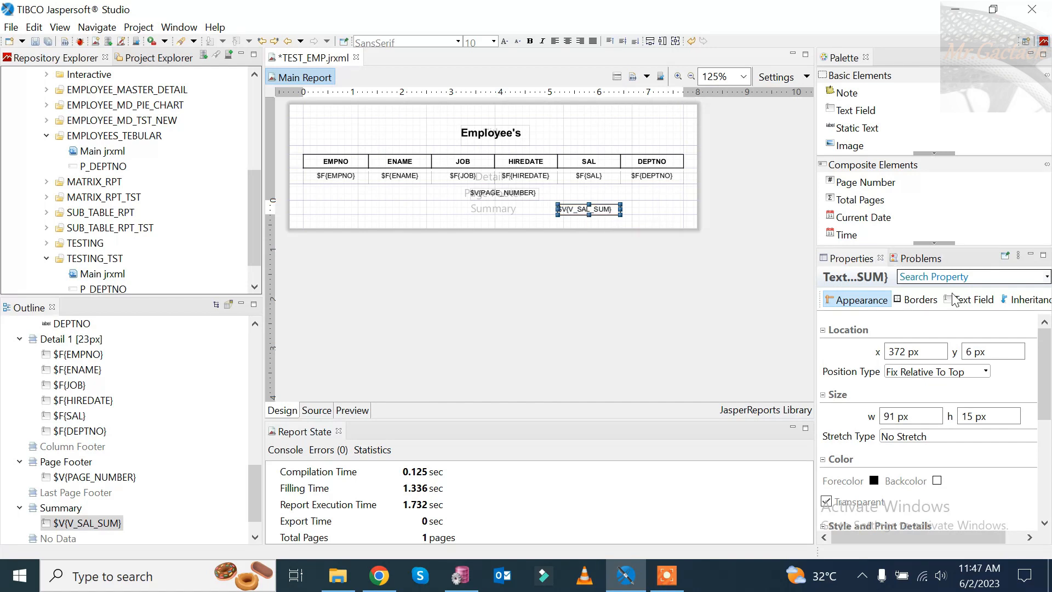
{"action": "left_click", "coordinate": [971, 301]}
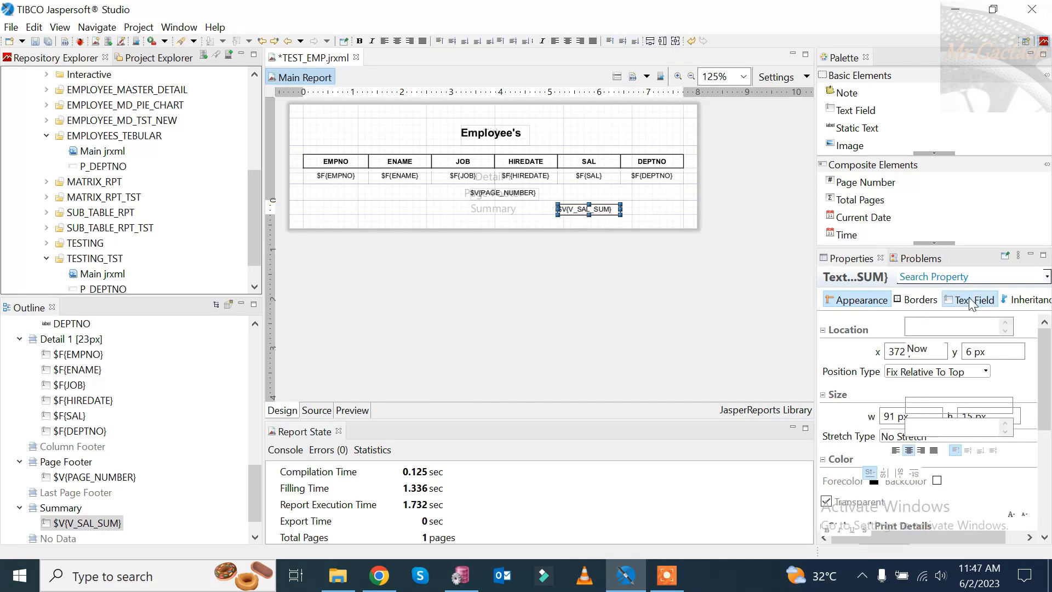
{"action": "left_click", "coordinate": [908, 451]}
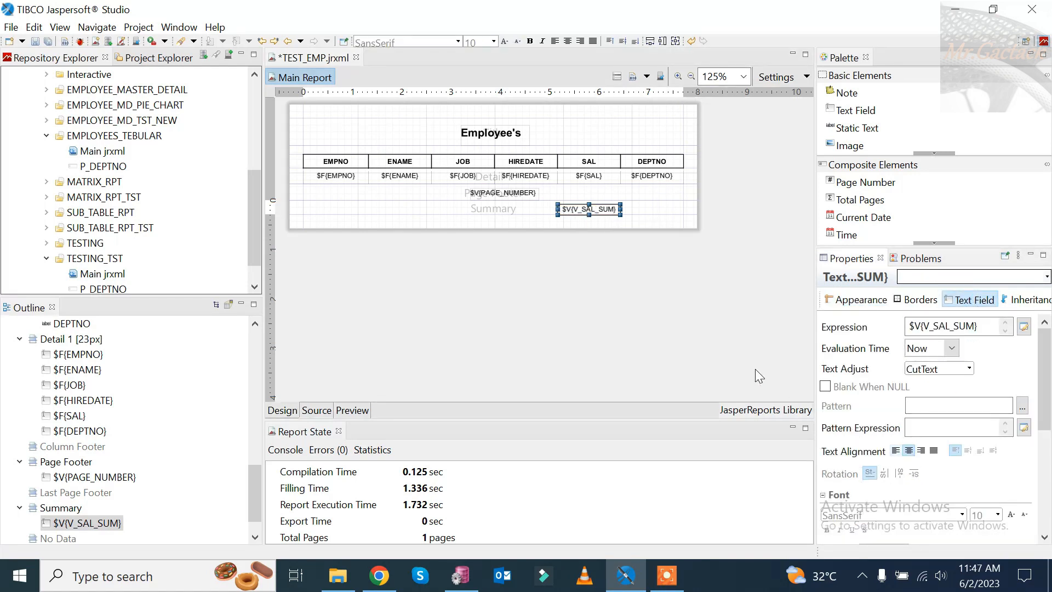
{"action": "left_click", "coordinate": [676, 322]}
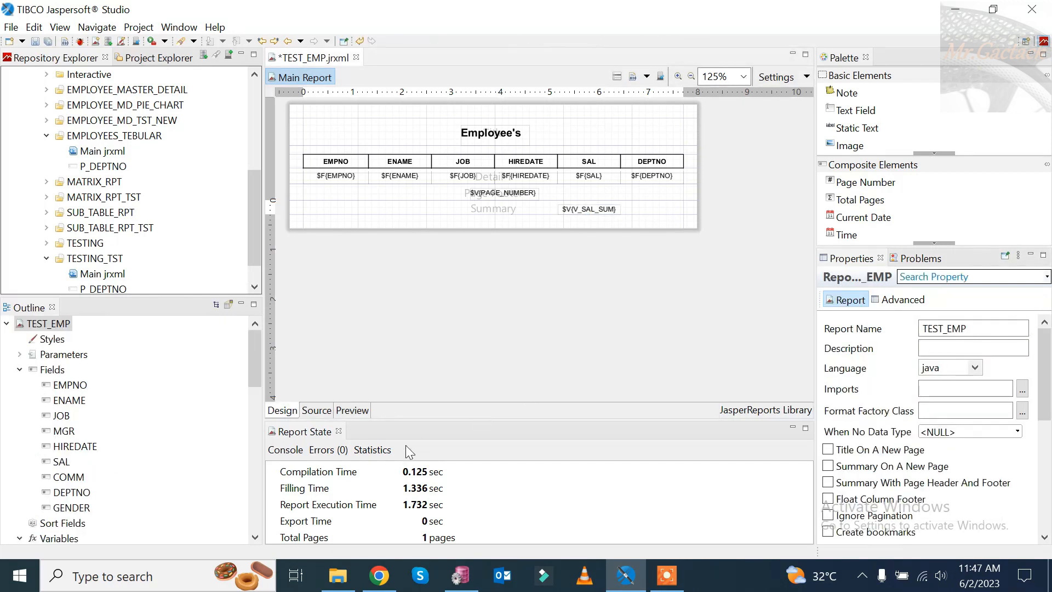
{"action": "left_click", "coordinate": [354, 412]}
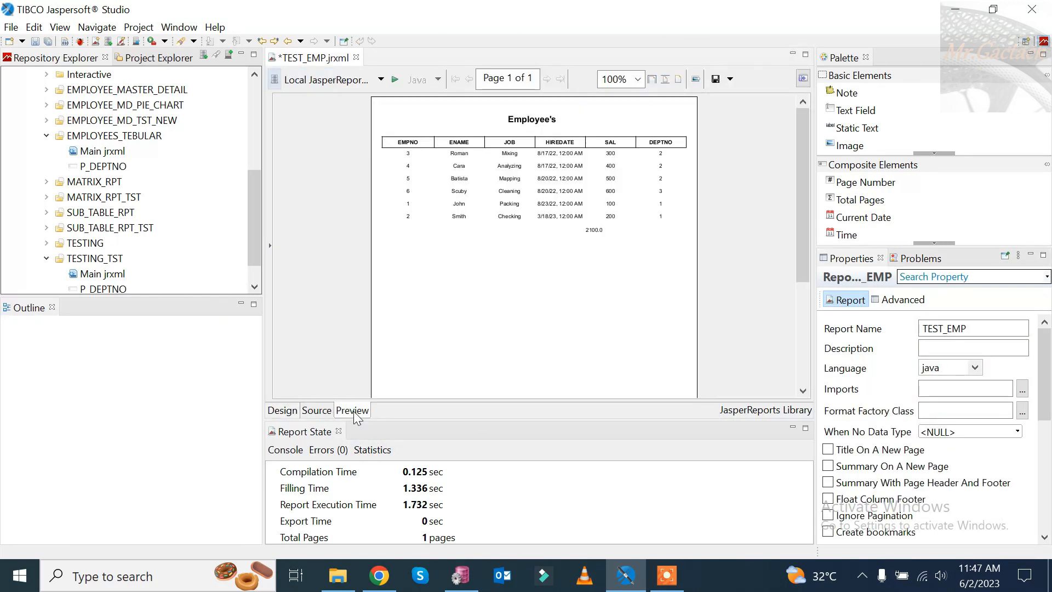